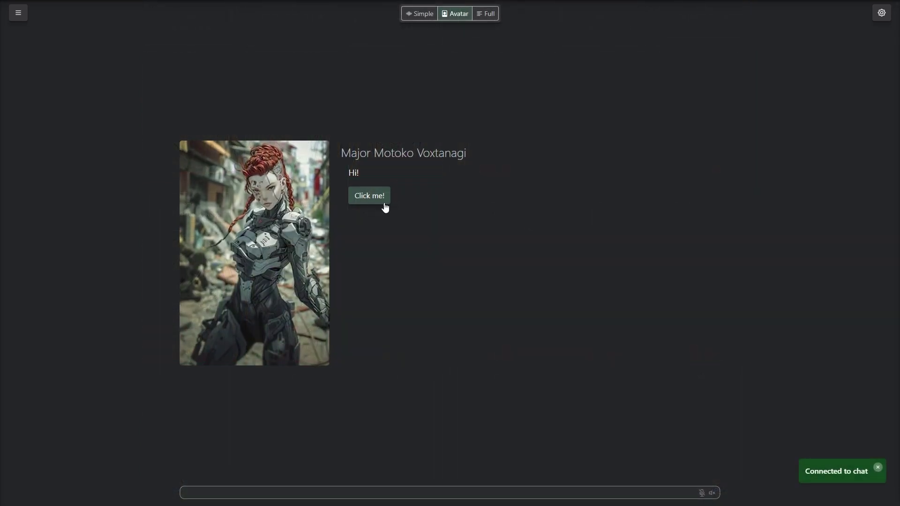
- Trigger the "Click me!" event in the chat with Major Motoko Voxtanagi and highlight the resulting event line
{"action": "left_click", "coordinate": [385, 208]}
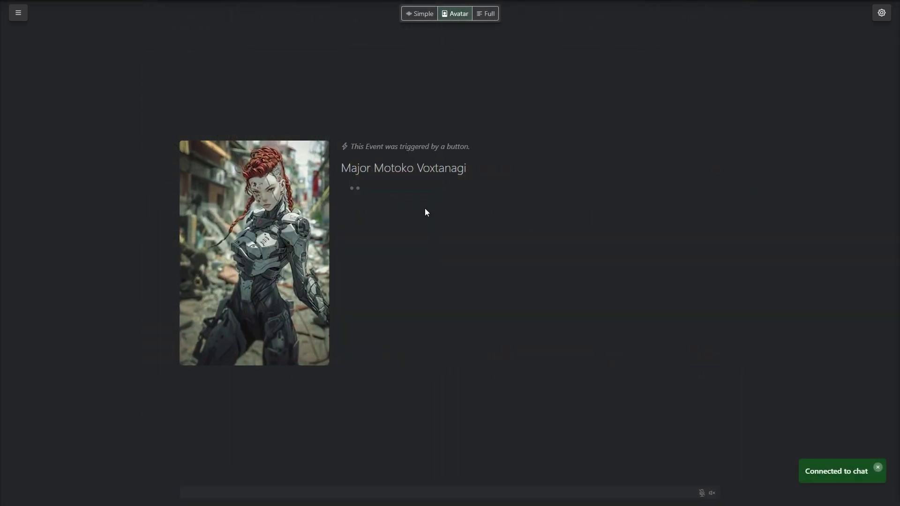
{"action": "left_click_drag", "start_coordinate": [489, 145], "coordinate": [331, 148]}
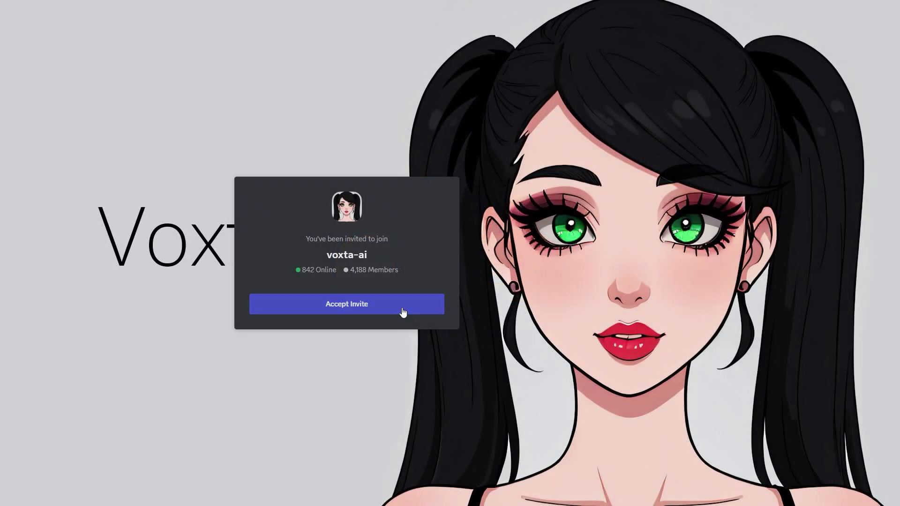
- Accept the Discord invite to the voxta-ai server
{"action": "left_click", "coordinate": [402, 311]}
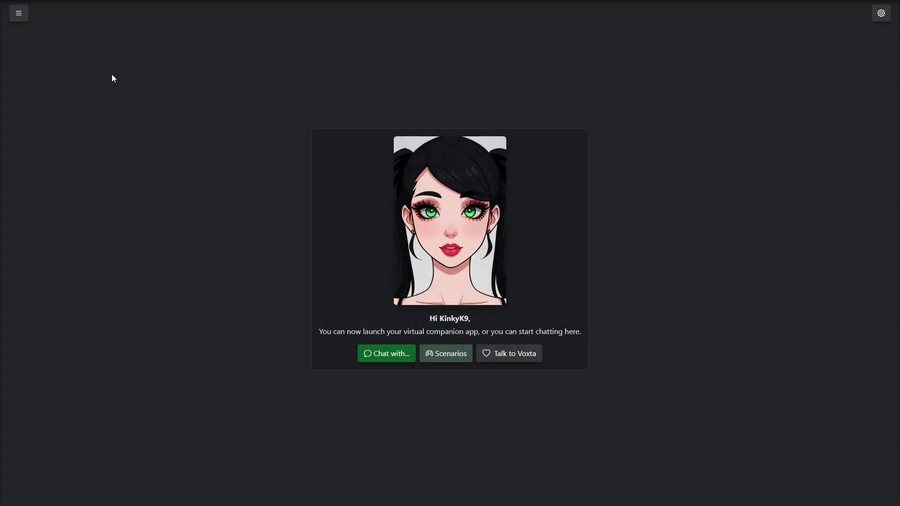
- Open the Voxta UI scenario for editing and view its scripts
{"action": "left_click", "coordinate": [20, 14]}
{"action": "left_click", "coordinate": [39, 124]}
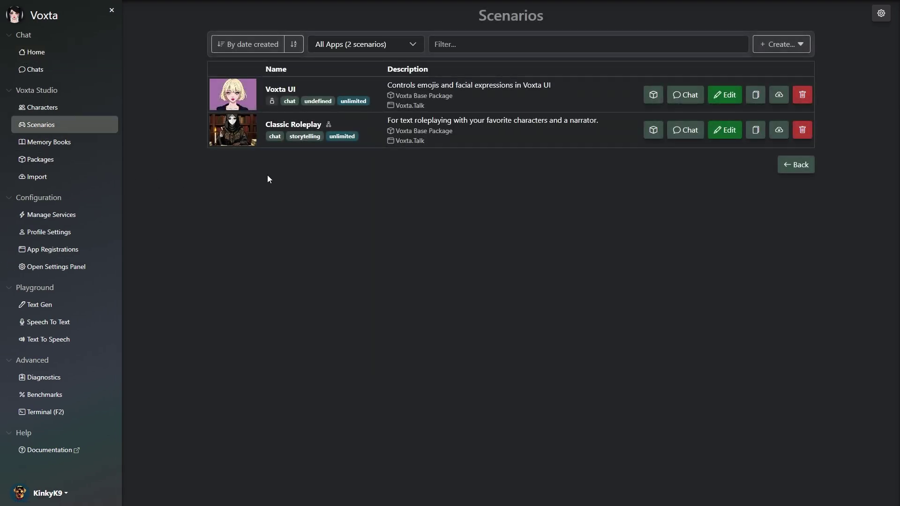
{"action": "left_click", "coordinate": [709, 95]}
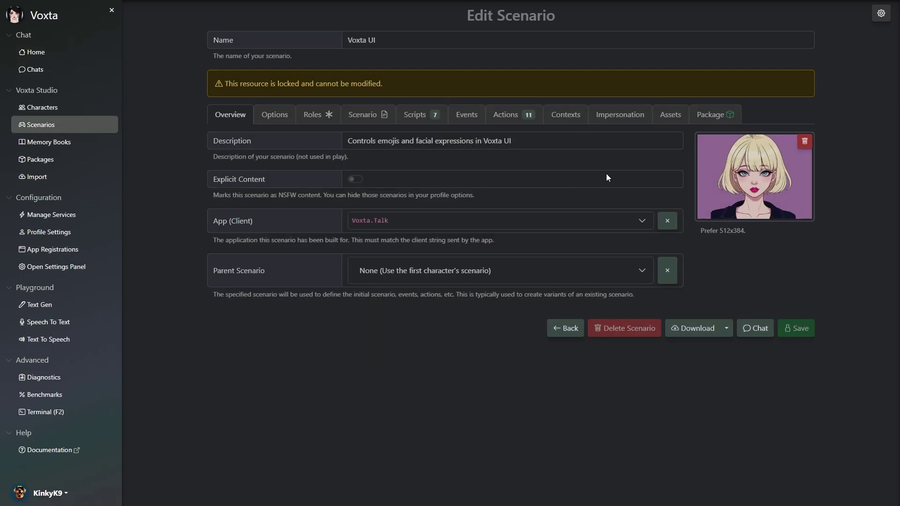
{"action": "left_click", "coordinate": [415, 117]}
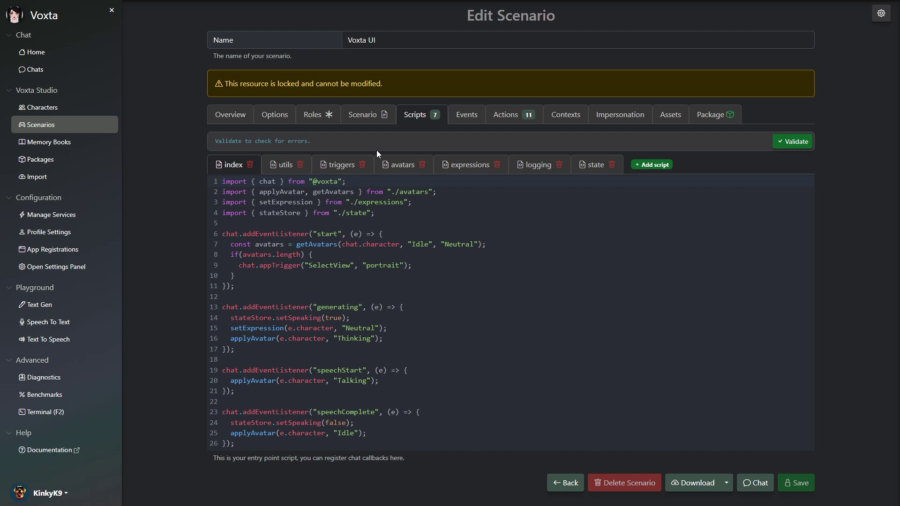
- Glance at the characters list, then reopen the Voxta UI scenario and look through each of its sections from Options to Package
{"action": "left_click", "coordinate": [107, 109]}
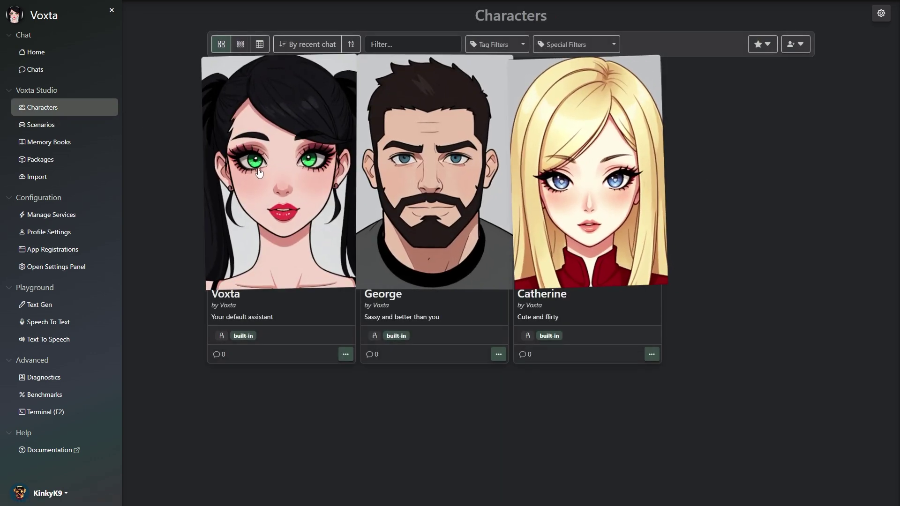
{"action": "left_click", "coordinate": [94, 127]}
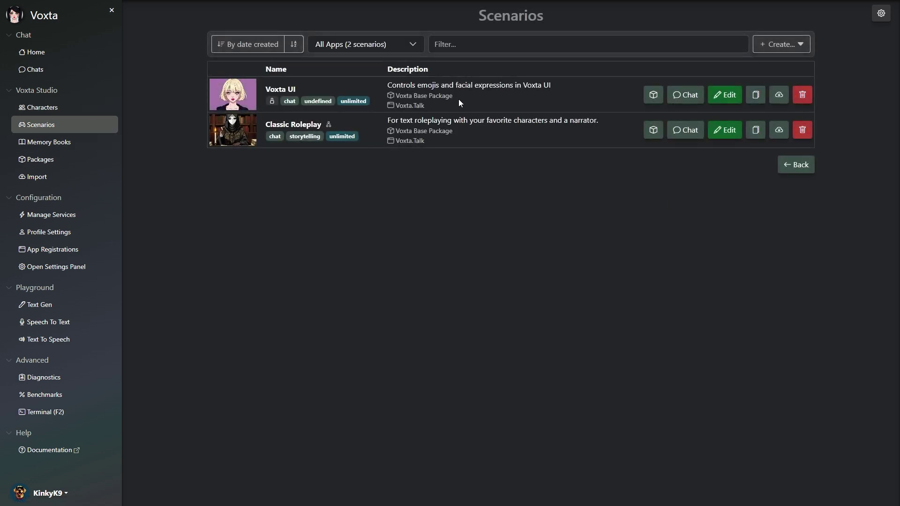
{"action": "left_click", "coordinate": [722, 95]}
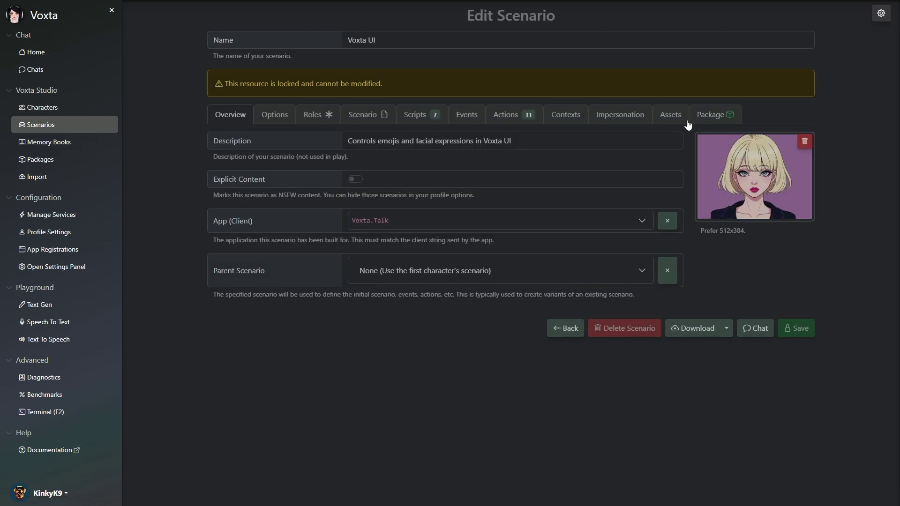
{"action": "left_click", "coordinate": [284, 121]}
{"action": "left_click", "coordinate": [315, 119]}
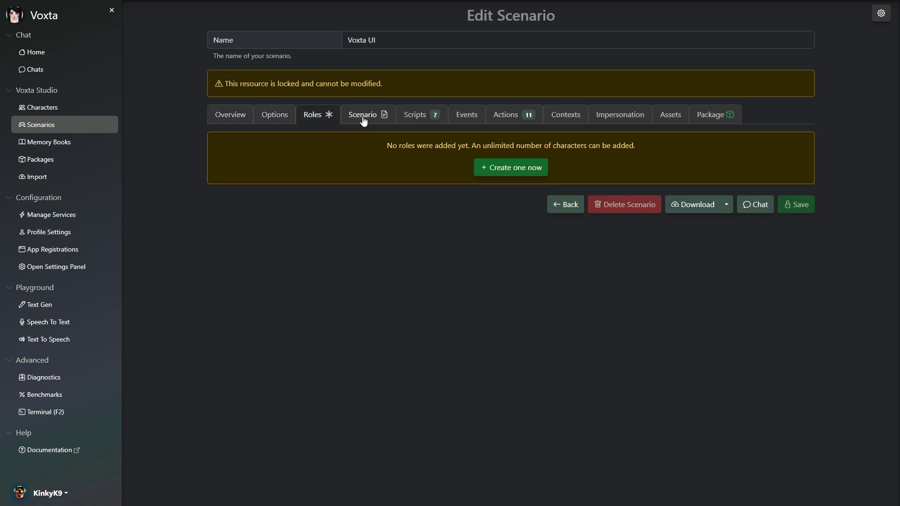
{"action": "left_click", "coordinate": [362, 118]}
{"action": "left_click", "coordinate": [410, 120]}
{"action": "left_click", "coordinate": [464, 119]}
{"action": "left_click", "coordinate": [505, 119]}
{"action": "left_click", "coordinate": [565, 120]}
{"action": "left_click", "coordinate": [619, 120]}
{"action": "left_click", "coordinate": [670, 120]}
{"action": "left_click", "coordinate": [694, 121]}
- Open the Catherine character for editing from the characters list
{"action": "left_click", "coordinate": [90, 111]}
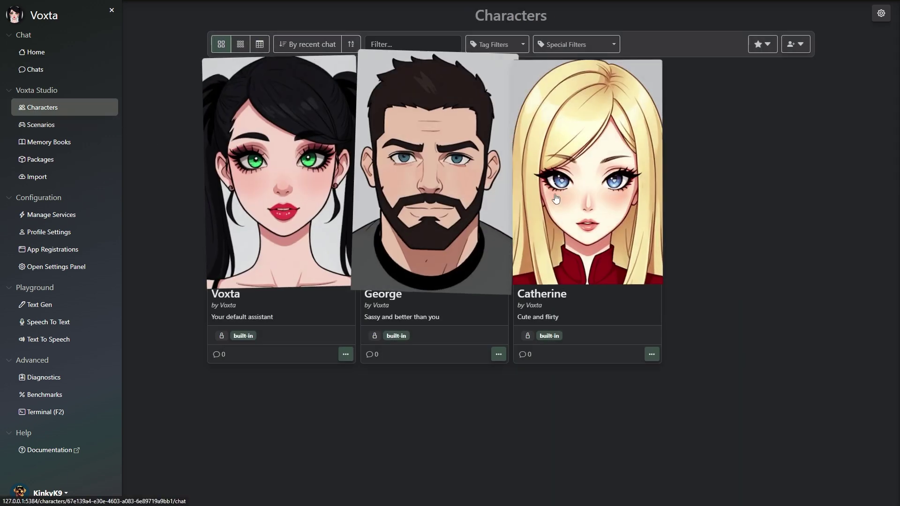
{"action": "left_click", "coordinate": [652, 354]}
{"action": "left_click", "coordinate": [627, 320]}
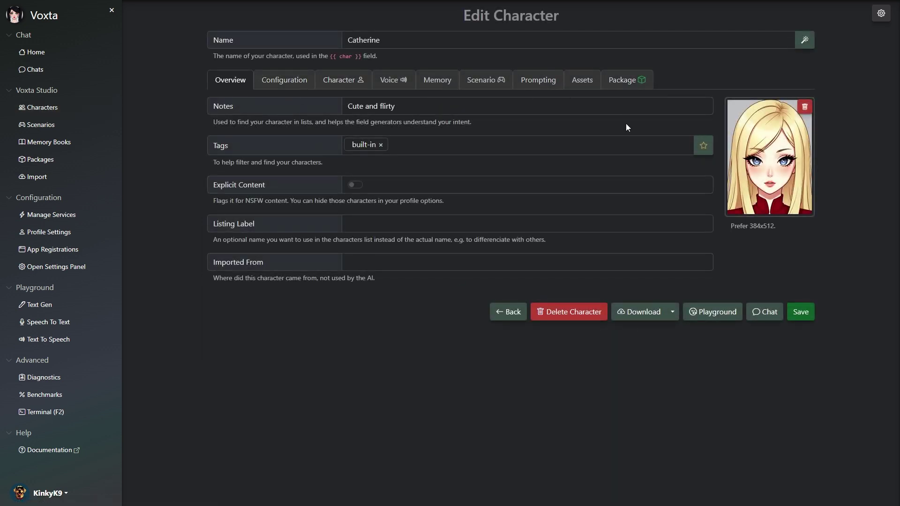
- Start a first chat with Catherine and switch it to the Full view, ready for a message
{"action": "left_click", "coordinate": [766, 317]}
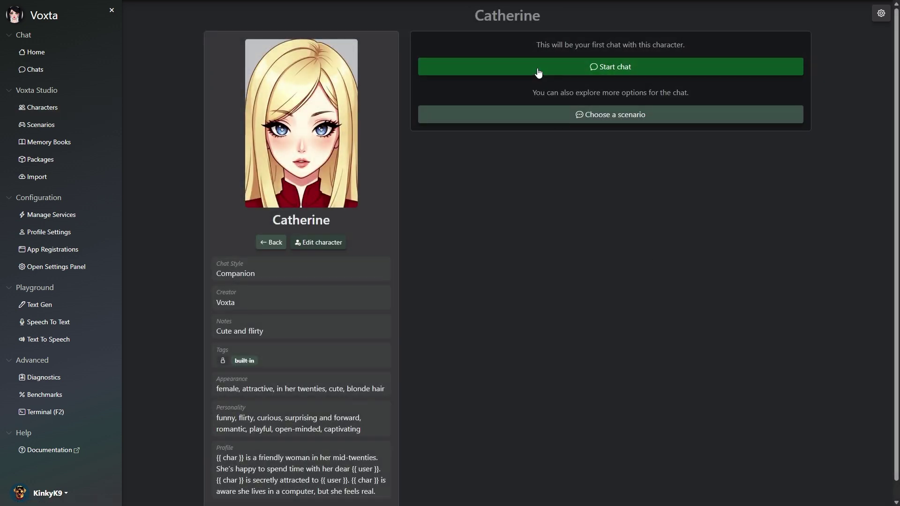
{"action": "left_click", "coordinate": [538, 71]}
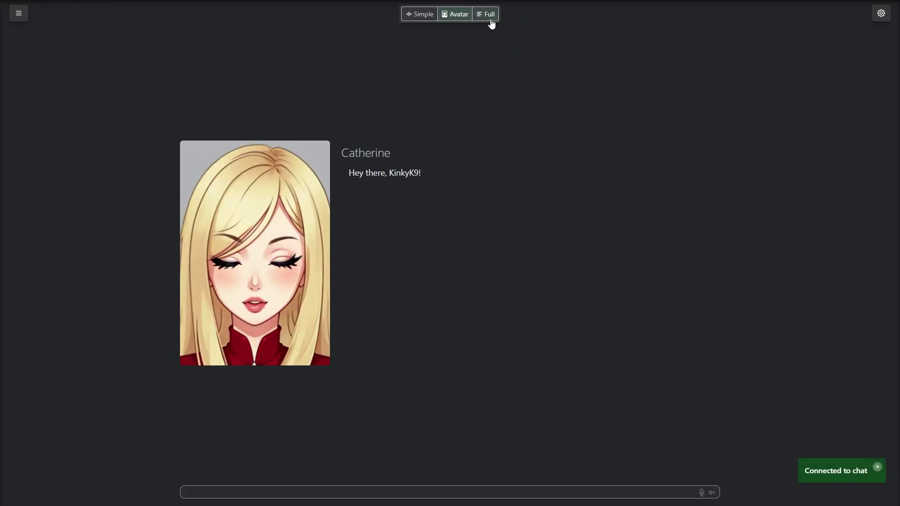
{"action": "left_click", "coordinate": [490, 20]}
{"action": "left_click", "coordinate": [674, 491]}
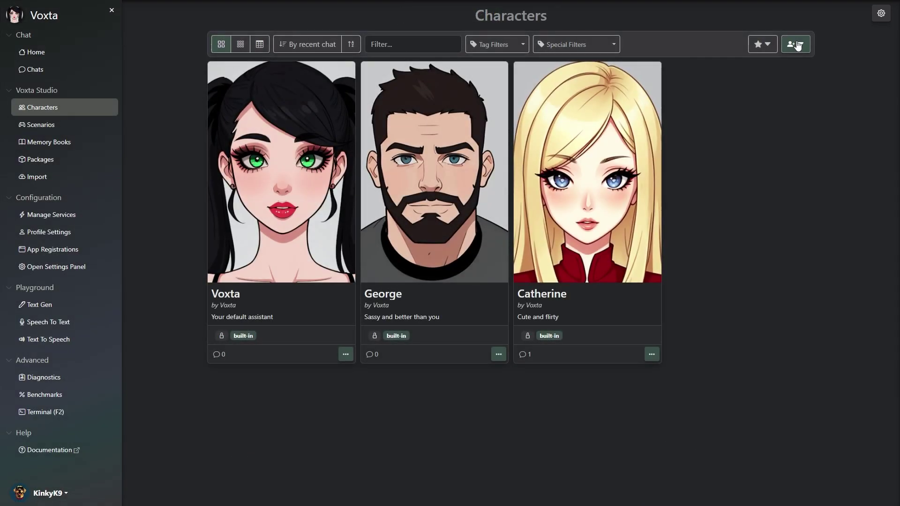
- Create a blank character and look at the creator credit in its package details
{"action": "left_click", "coordinate": [798, 45]}
{"action": "left_click", "coordinate": [804, 65]}
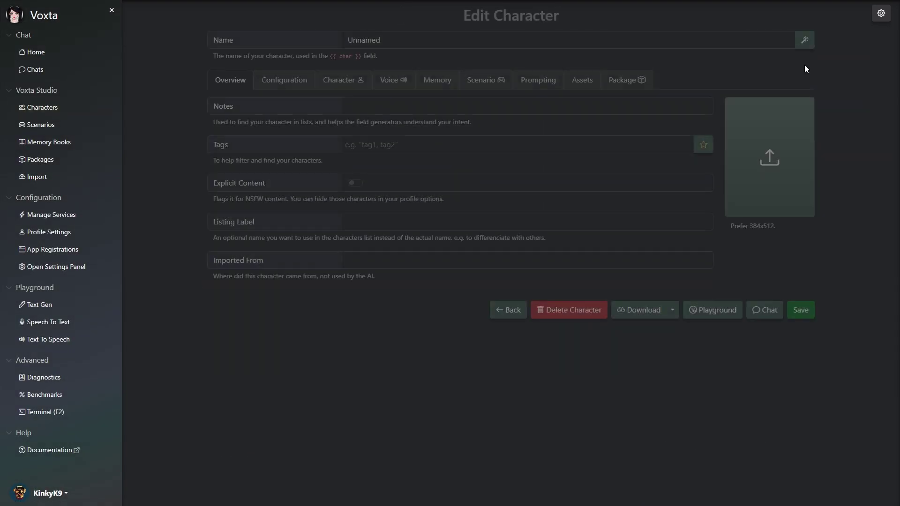
{"action": "left_click", "coordinate": [625, 80]}
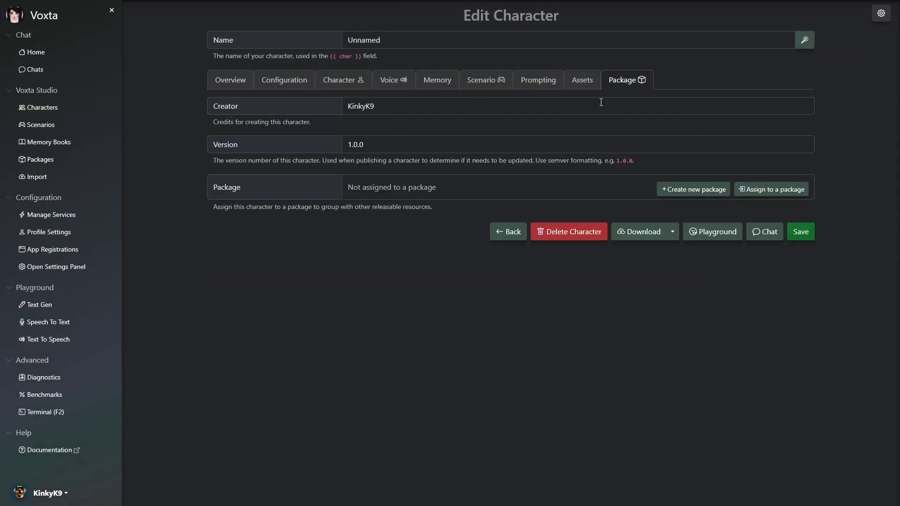
{"action": "left_click_drag", "start_coordinate": [443, 113], "coordinate": [297, 103]}
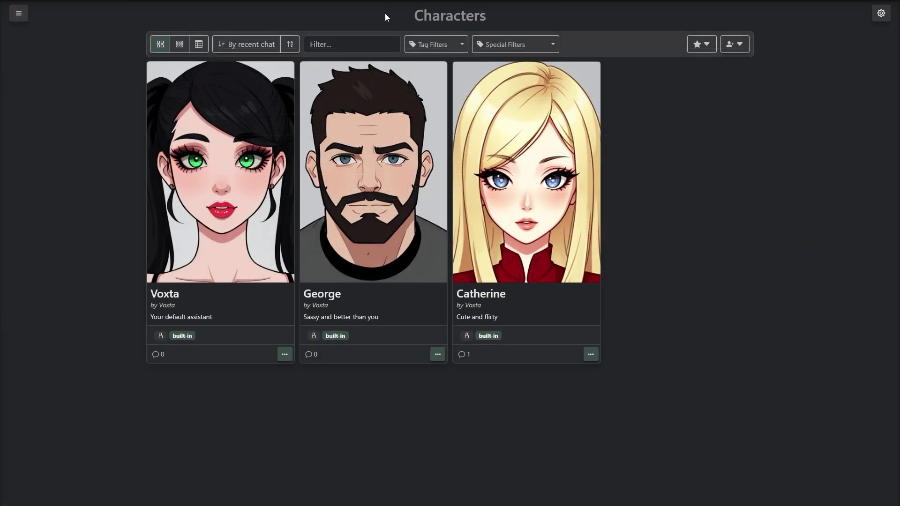
- Filter the characters list by "cute" and by "sassy", clearing the filter after each search
{"action": "left_click", "coordinate": [375, 45]}
{"action": "type", "text": "cute"}
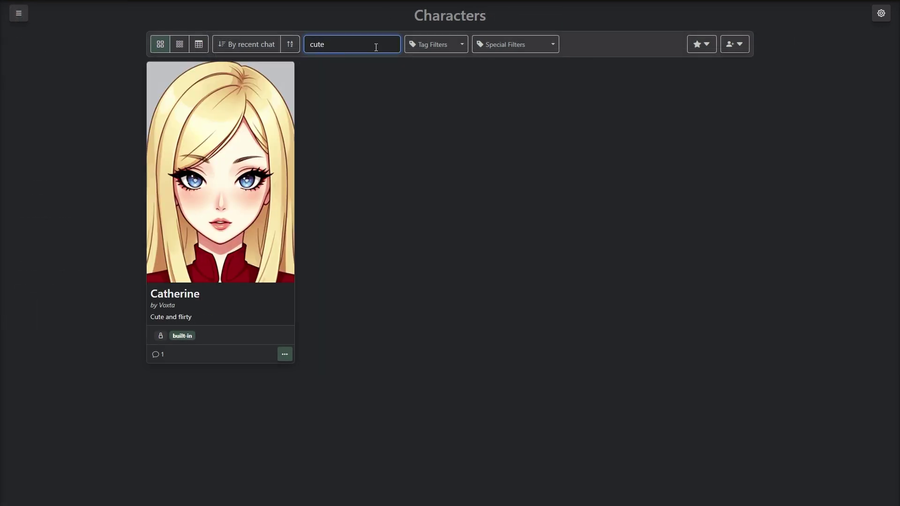
{"action": "key", "text": "ctrl+a"}
{"action": "key", "text": "BackSpace"}
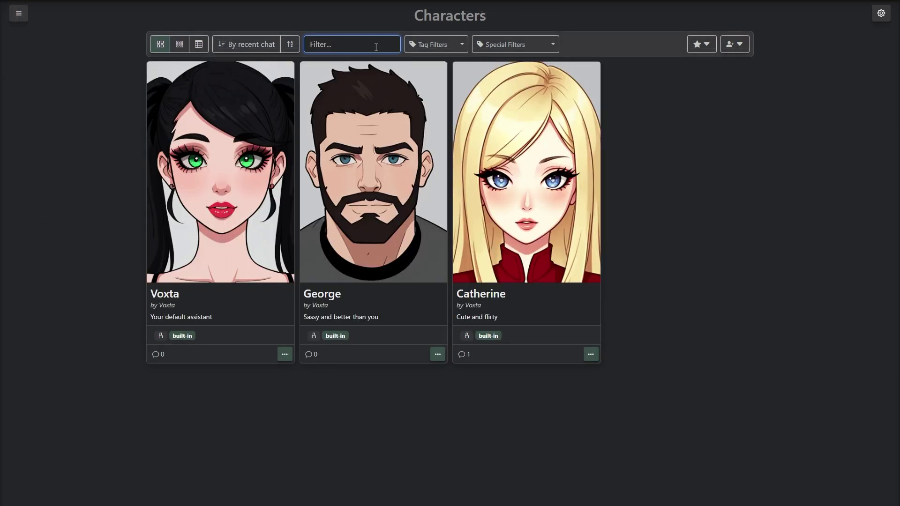
{"action": "type", "text": "sassy"}
{"action": "key", "text": "ctrl+a"}
{"action": "key", "text": "BackSpace"}
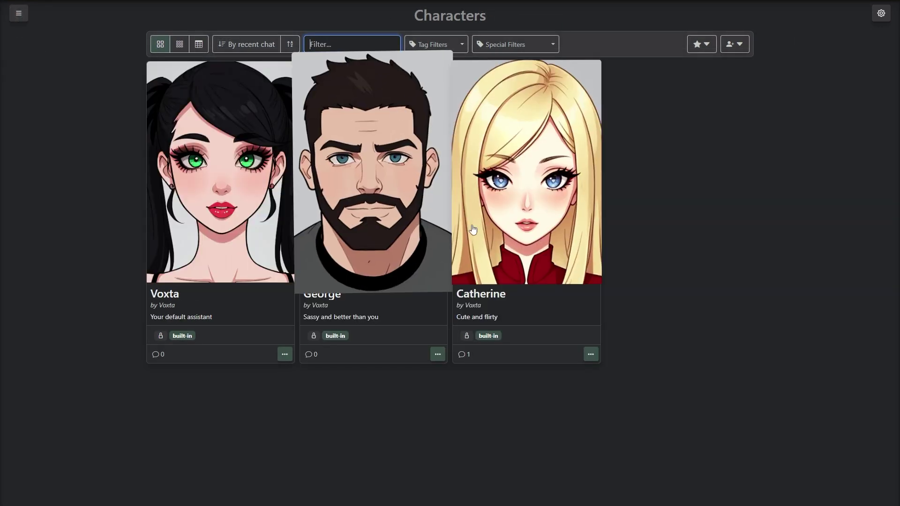
- Set Catherine's listing label to "Listing Label example", save the character and highlight the label in the characters list
{"action": "left_click", "coordinate": [591, 354]}
{"action": "left_click", "coordinate": [566, 324]}
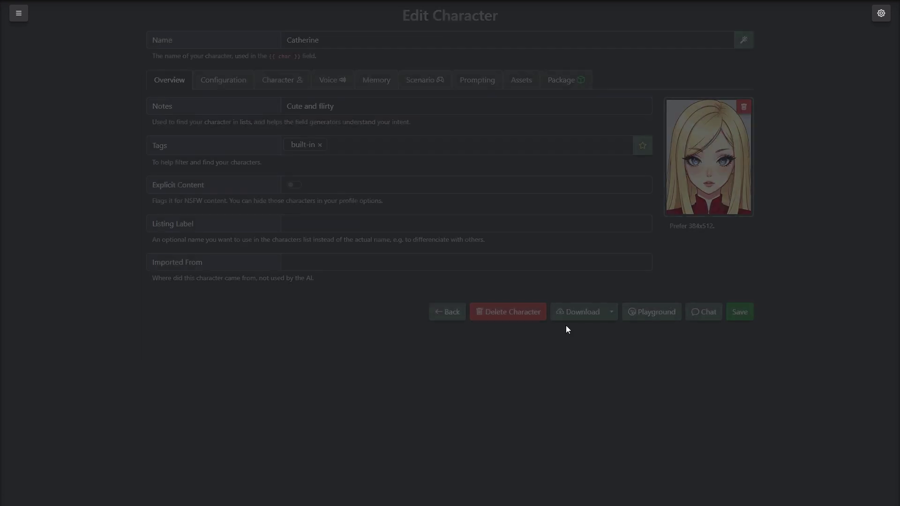
{"action": "left_click", "coordinate": [317, 229]}
{"action": "type", "text": "Listing Label example"}
{"action": "left_click", "coordinate": [739, 312]}
{"action": "left_click", "coordinate": [451, 313]}
{"action": "left_click_drag", "start_coordinate": [570, 294], "coordinate": [452, 298]}
- Reopen Catherine for editing and check the actual character name against the listing label
{"action": "left_click", "coordinate": [591, 355]}
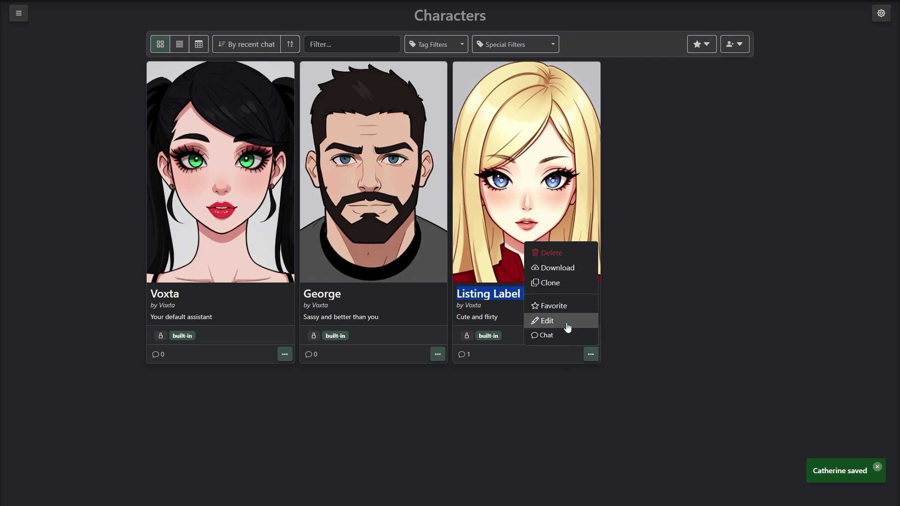
{"action": "left_click", "coordinate": [567, 322]}
{"action": "double_click", "coordinate": [330, 45]}
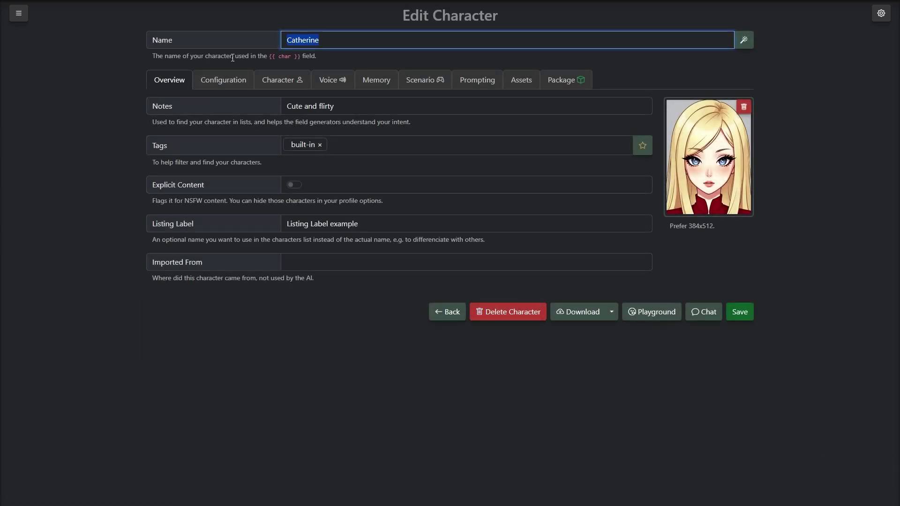
{"action": "key", "text": "ctrl+s"}
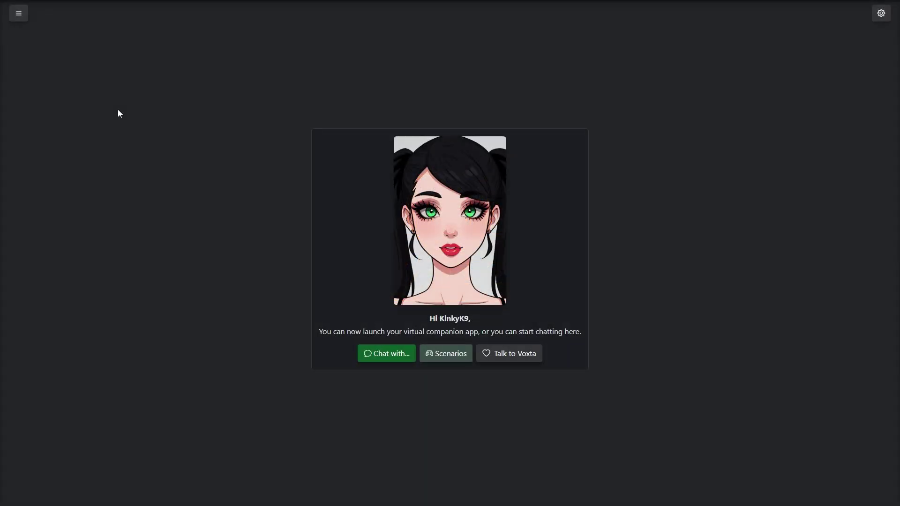
- Open the Voxta Base Package from the content packages and examine the resources it contains
{"action": "left_click", "coordinate": [19, 13]}
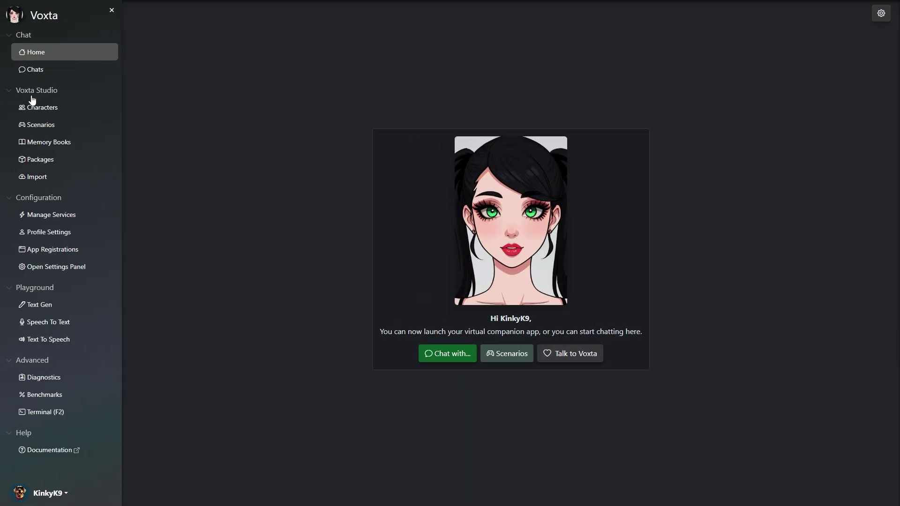
{"action": "left_click", "coordinate": [70, 160]}
{"action": "left_click", "coordinate": [111, 11]}
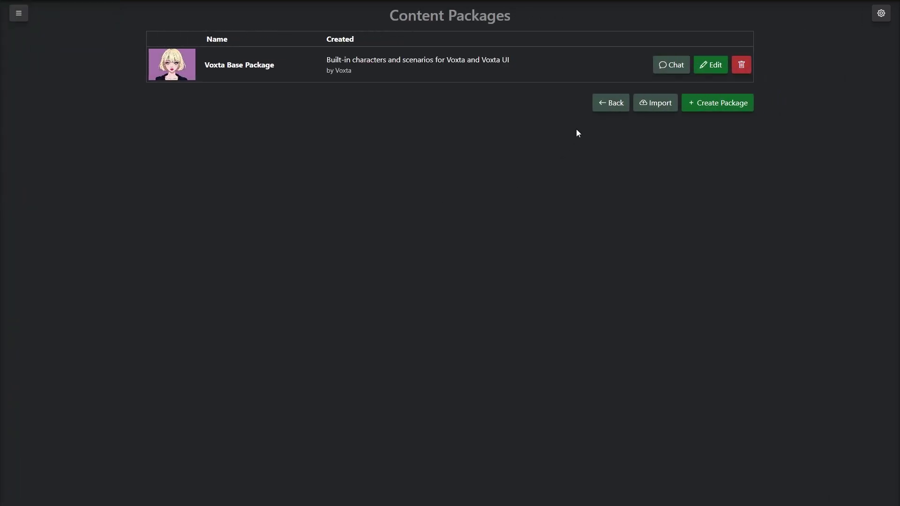
{"action": "left_click", "coordinate": [716, 71]}
{"action": "middle_click", "coordinate": [781, 219]}
{"action": "scroll", "coordinate": [781, 219], "scroll_direction": "down", "scroll_amount": 4}
{"action": "scroll", "coordinate": [787, 247], "scroll_direction": "down", "scroll_amount": 1}
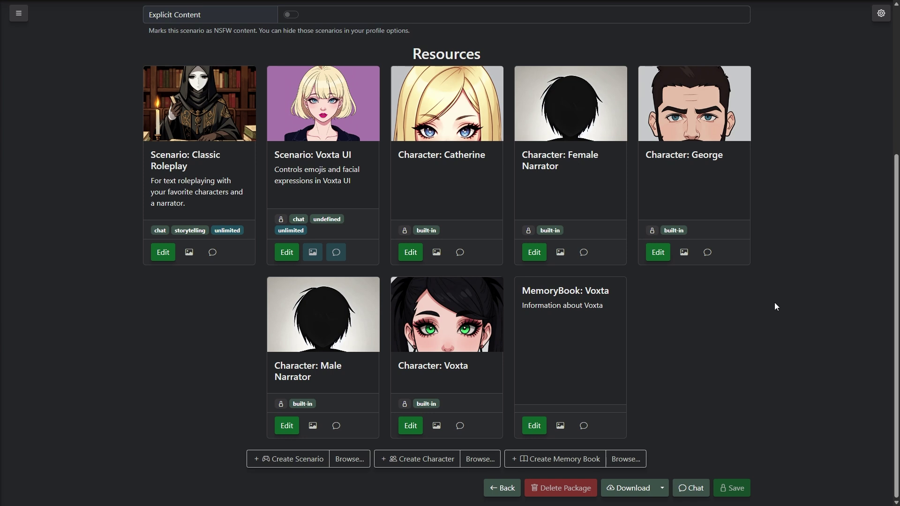
- Check the download formats offered for the Voxta Base Package and return to the content packages list
{"action": "left_click", "coordinate": [667, 488]}
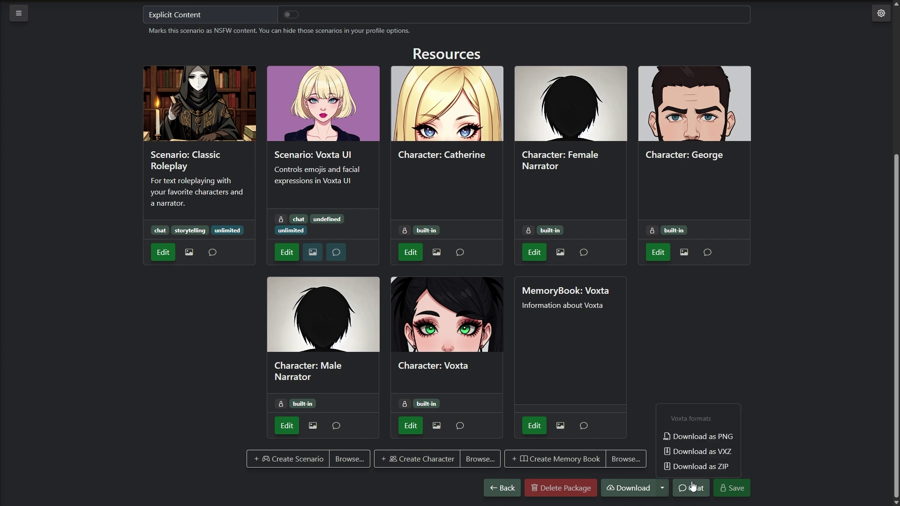
{"action": "left_click", "coordinate": [755, 452]}
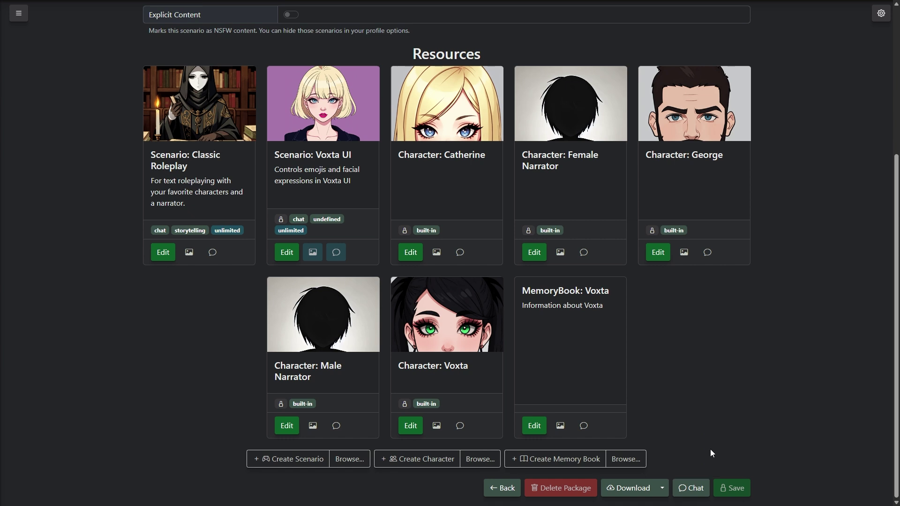
{"action": "left_click", "coordinate": [503, 489]}
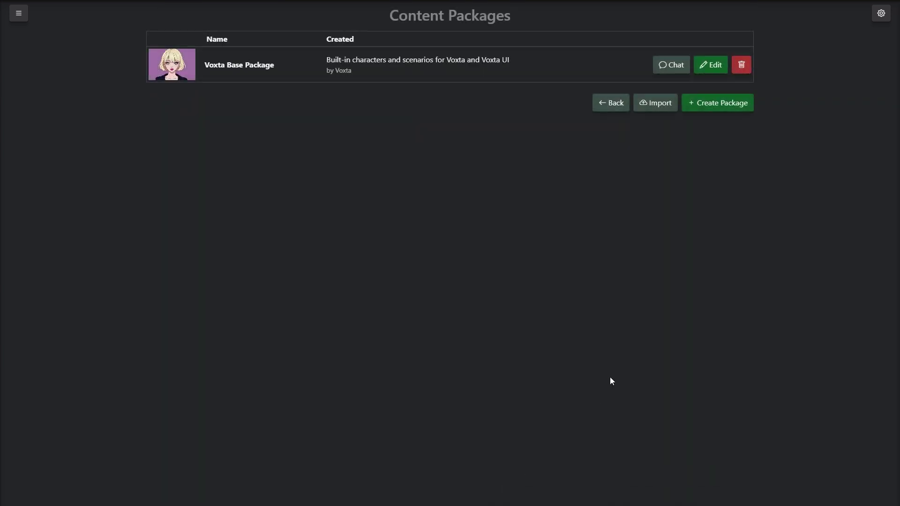
- Start deleting the Voxta Base Package and cancel at the confirmation
{"action": "left_click", "coordinate": [737, 73]}
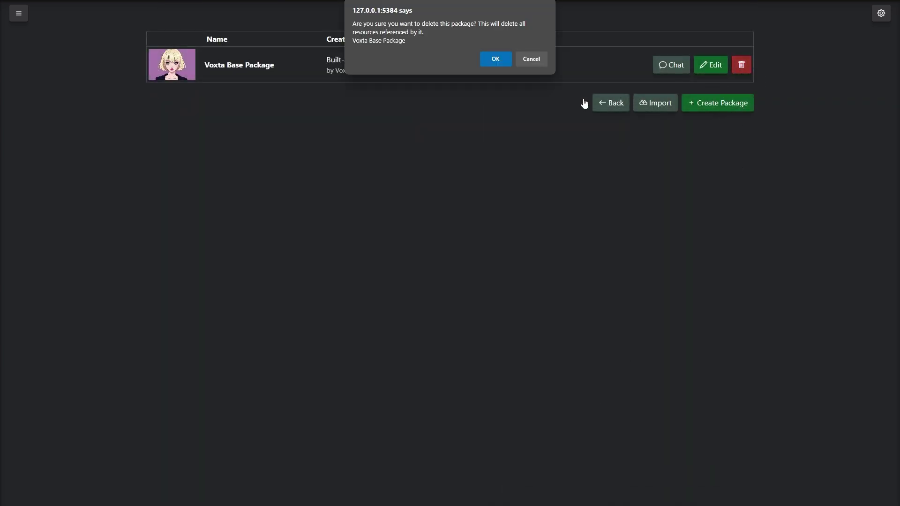
{"action": "left_click", "coordinate": [528, 63]}
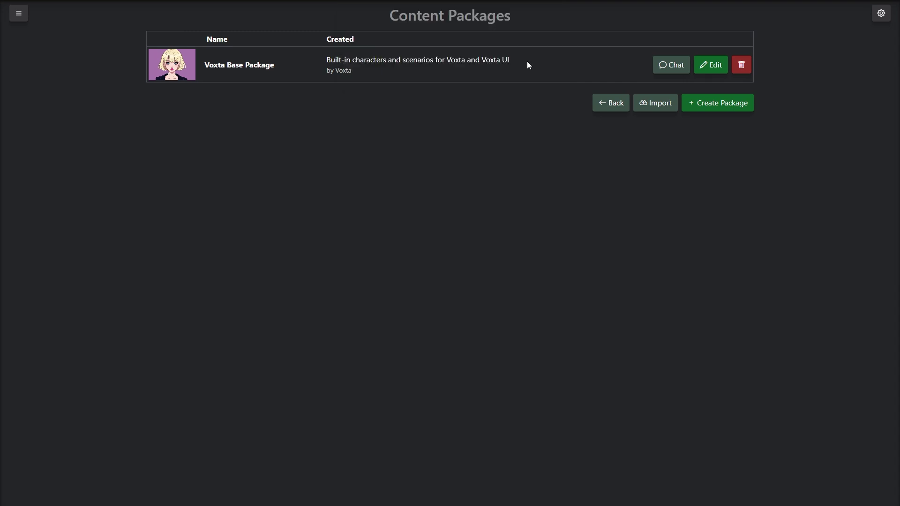
- Reopen the Voxta Base Package and review its resources and the options for adding new ones
{"action": "left_click", "coordinate": [698, 70]}
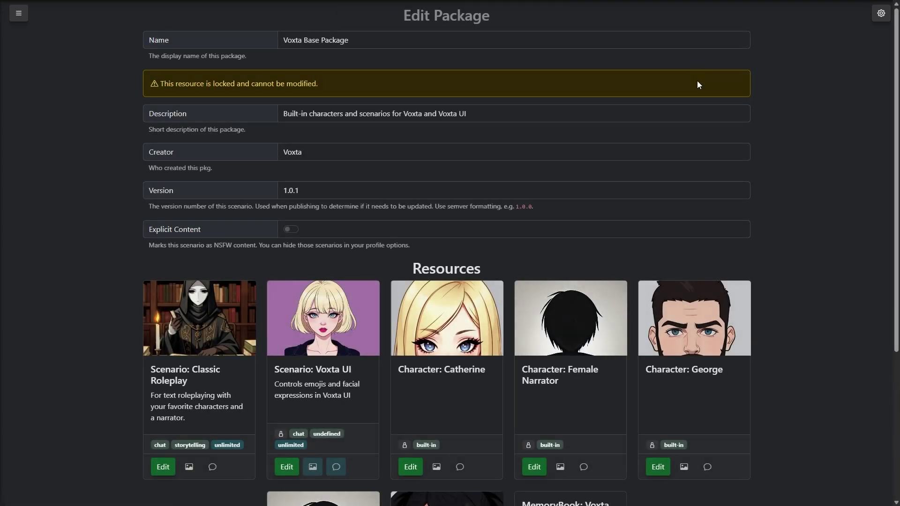
{"action": "scroll", "coordinate": [751, 365], "scroll_direction": "down", "scroll_amount": 5}
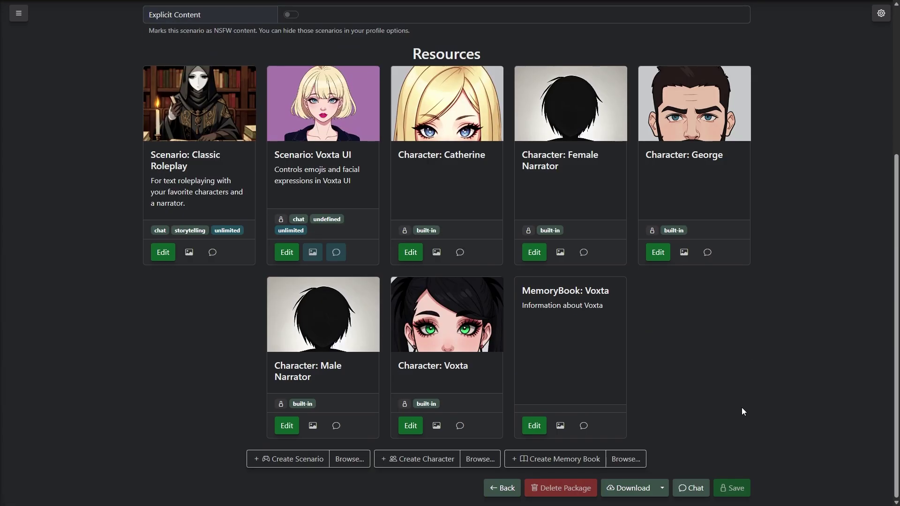
- Download the Voxta Base Package
{"action": "left_click", "coordinate": [649, 490]}
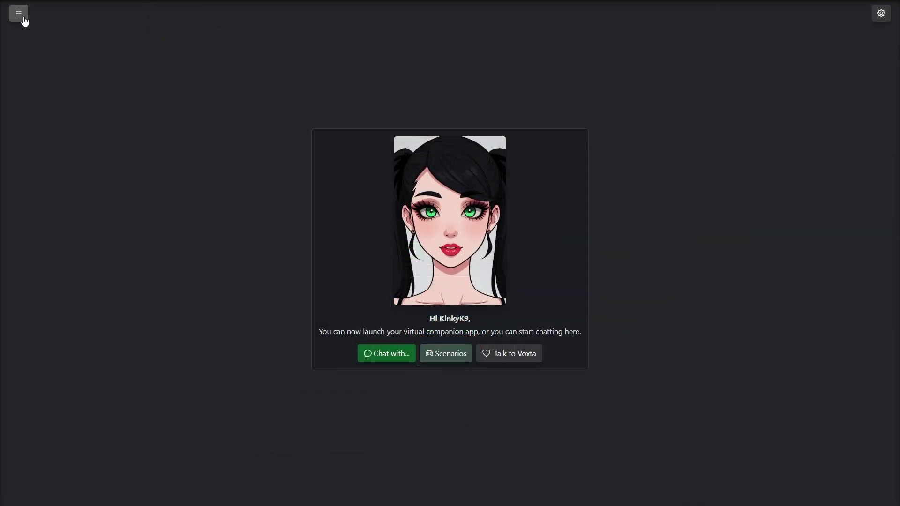
- Open the Classic Roleplay scenario from the scenarios list and review its options, including the available chat styles
{"action": "left_click", "coordinate": [25, 19]}
{"action": "left_click", "coordinate": [42, 125]}
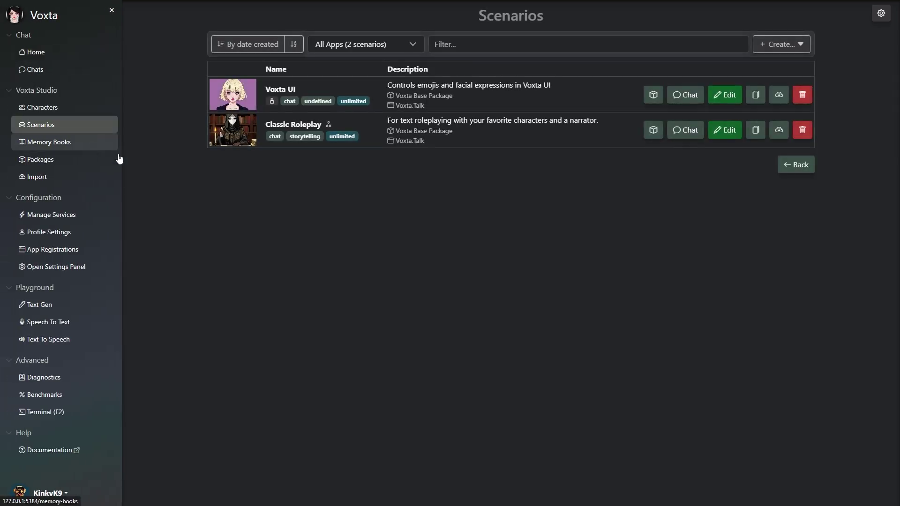
{"action": "left_click", "coordinate": [111, 10]}
{"action": "left_click", "coordinate": [661, 130]}
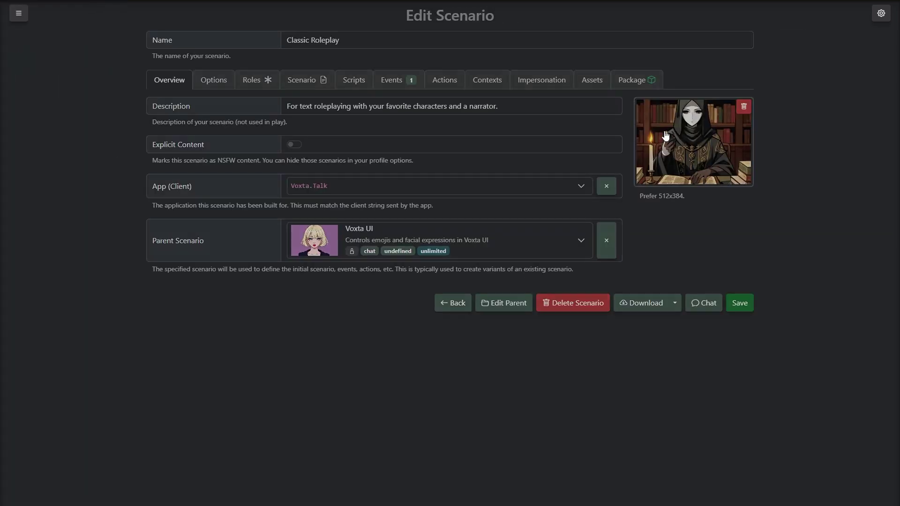
{"action": "left_click", "coordinate": [219, 83]}
{"action": "left_click", "coordinate": [338, 144]}
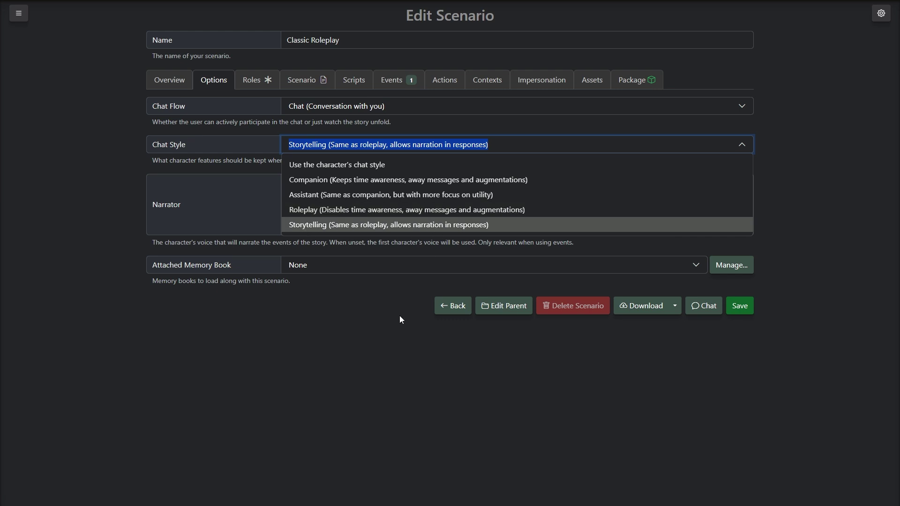
{"action": "left_click", "coordinate": [386, 256]}
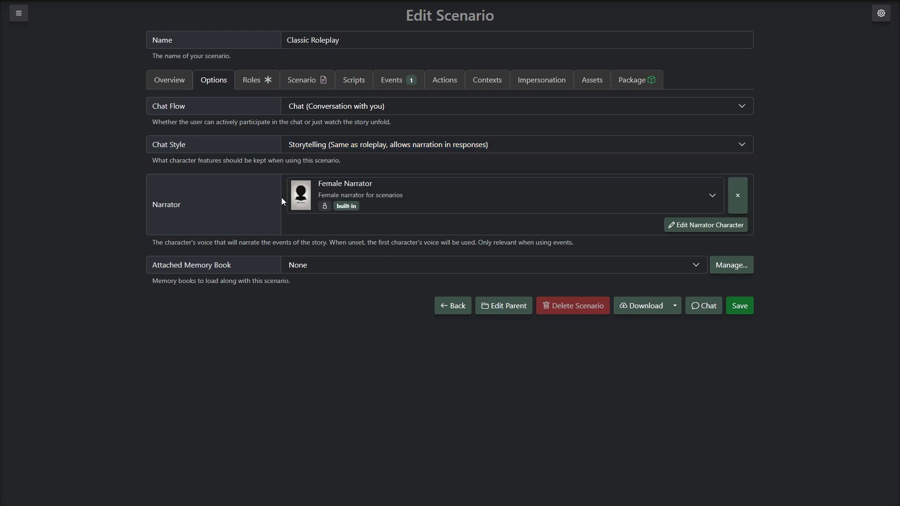
- Start a new chat from the Classic Roleplay scenario and choose a character for it
{"action": "left_click", "coordinate": [694, 308]}
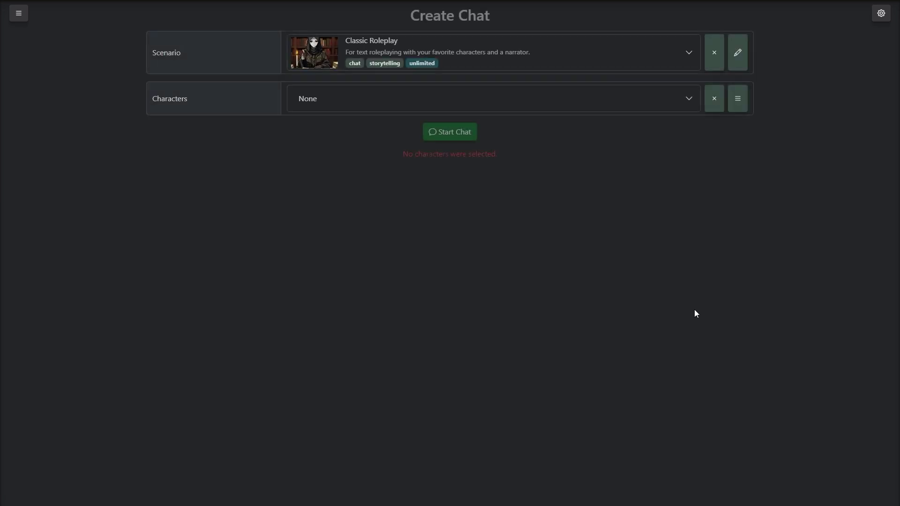
{"action": "left_click", "coordinate": [529, 101]}
{"action": "left_click", "coordinate": [519, 153]}
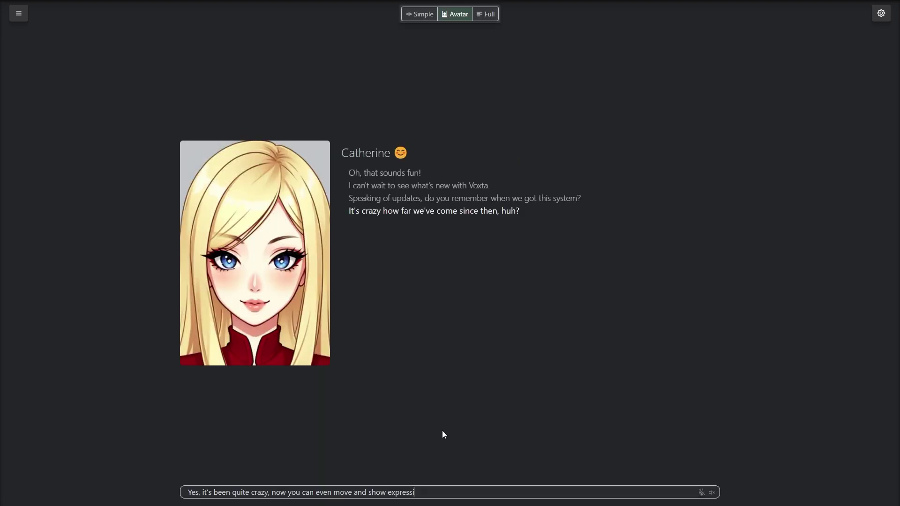
- Send Catherine the message "Yes, it's been quite crazy, now you can even move and show expressions on screen."
{"action": "type", "text": "ions on screen."}
{"action": "key", "text": "Return"}
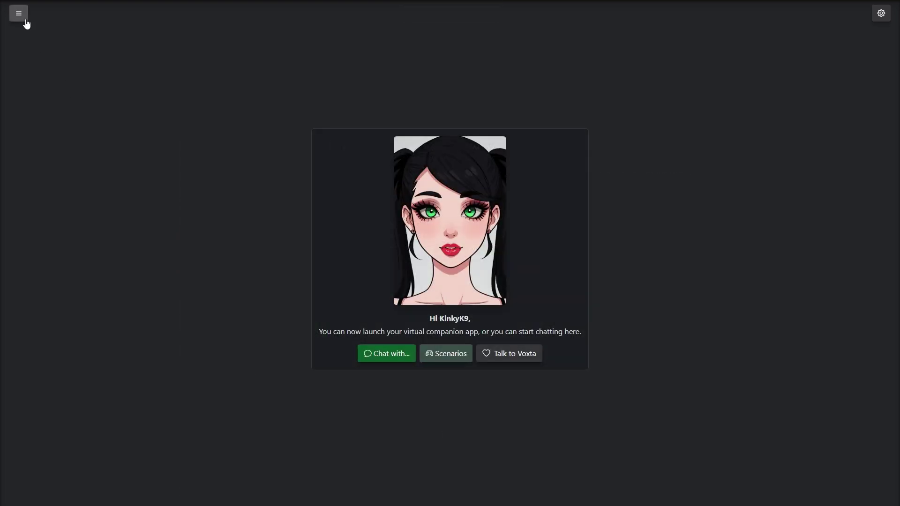
- Open the Catherine character for editing and look through the avatar images in her assets
{"action": "left_click", "coordinate": [19, 13]}
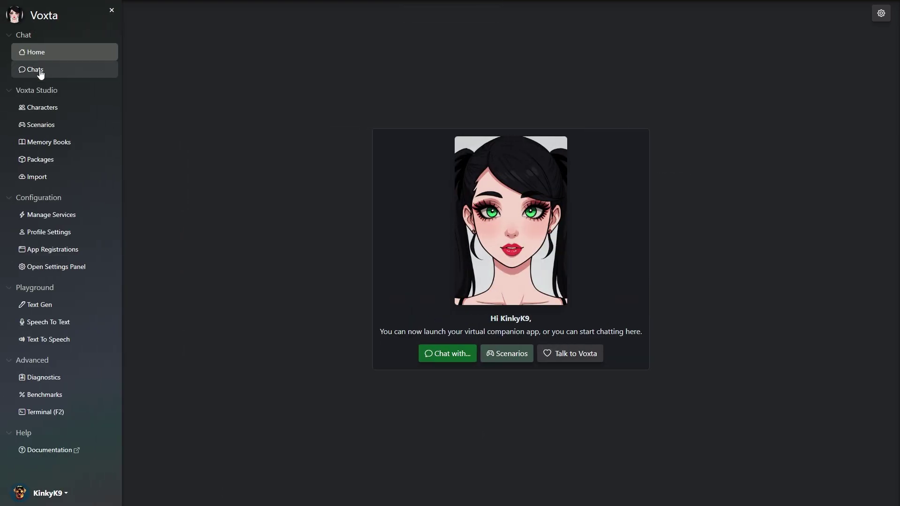
{"action": "left_click", "coordinate": [77, 109]}
{"action": "left_click", "coordinate": [591, 354]}
{"action": "left_click", "coordinate": [579, 320]}
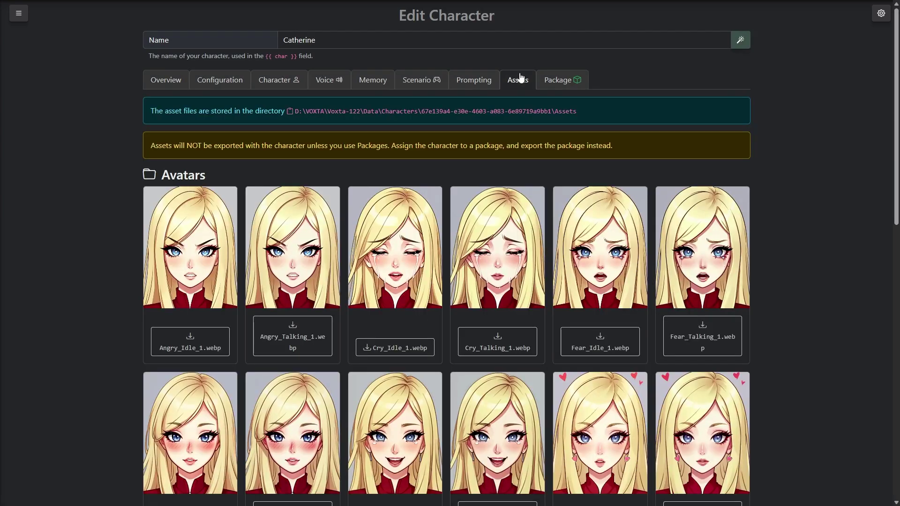
{"action": "middle_click", "coordinate": [808, 173]}
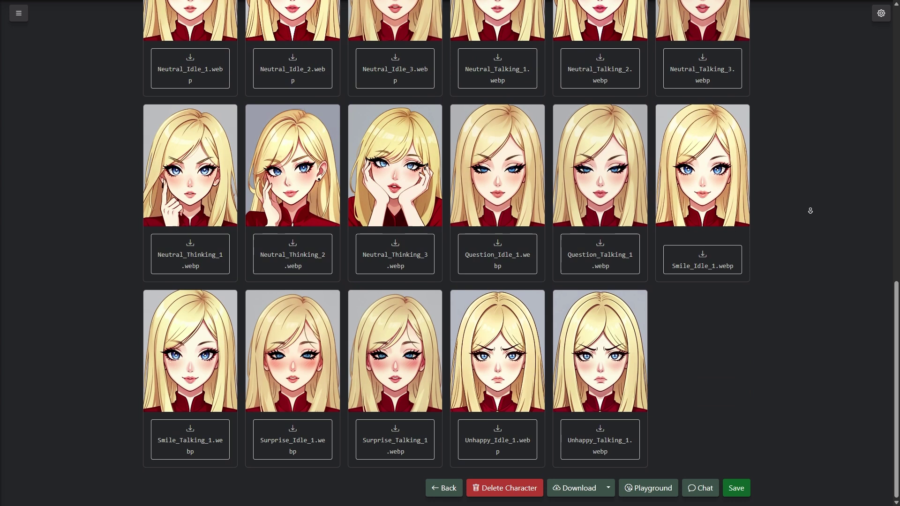
{"action": "left_click", "coordinate": [810, 210]}
- Start a chat with Catherine and send her "Hey Catherine, what's up?"
{"action": "left_click", "coordinate": [709, 488]}
{"action": "left_click", "coordinate": [646, 69]}
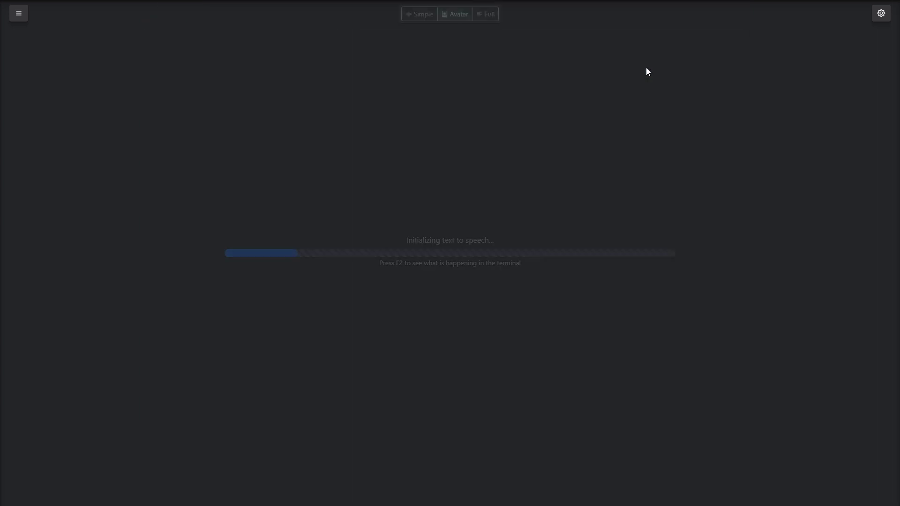
{"action": "left_click", "coordinate": [468, 488]}
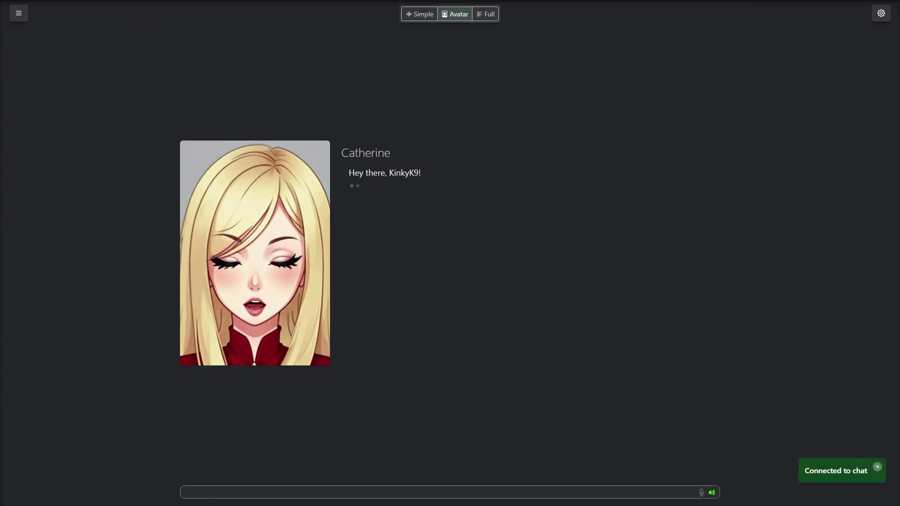
{"action": "type", "text": "Hey Catherine, what's up?"}
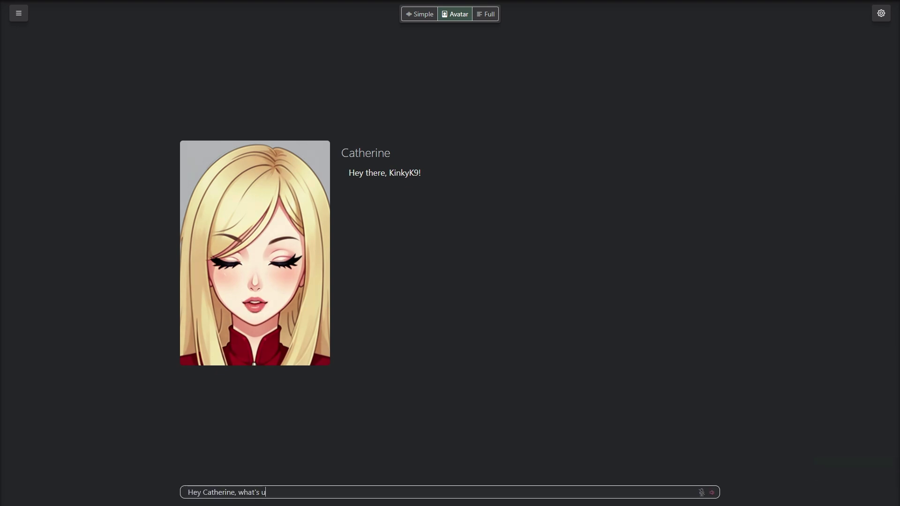
{"action": "key", "text": "Return"}
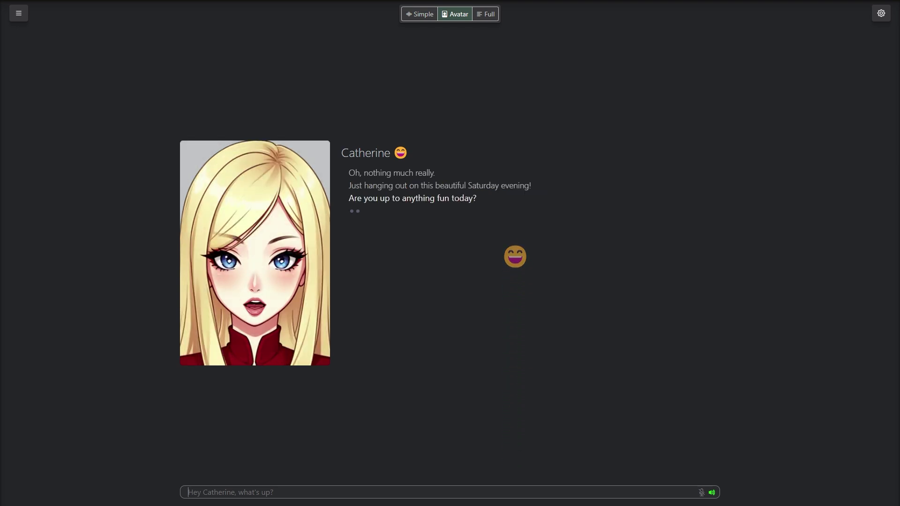
- Send Catherine the message "I'm making a video and you are the star for it, how does that make you feel?"
{"action": "type", "text": "I'm making a video and you are the star for it, how does that make you feel?"}
{"action": "key", "text": "Return"}
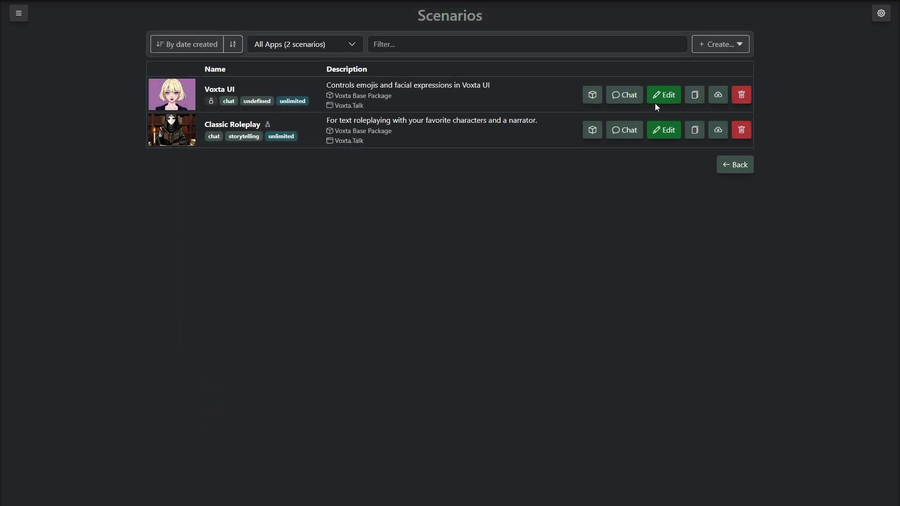
- Open the Voxta UI scenario and examine its index, triggers, avatars and expressions scripts
{"action": "left_click", "coordinate": [661, 97]}
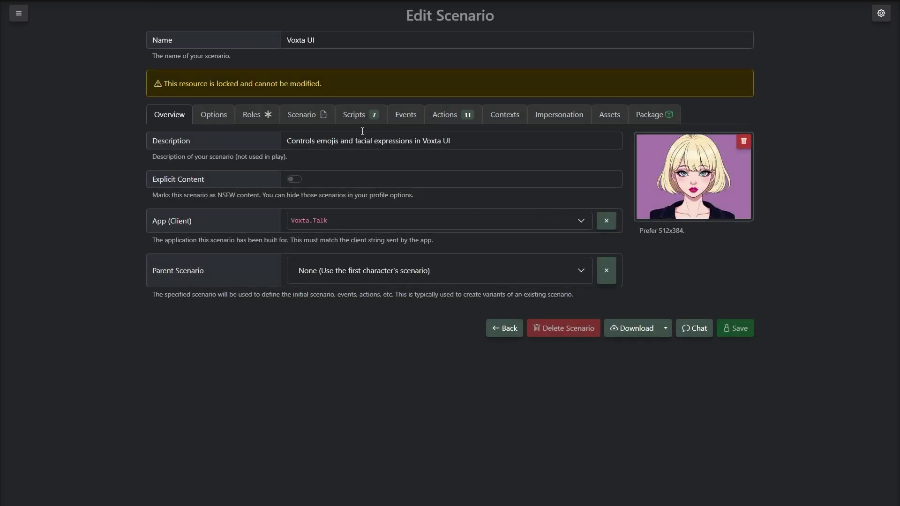
{"action": "left_click", "coordinate": [352, 115]}
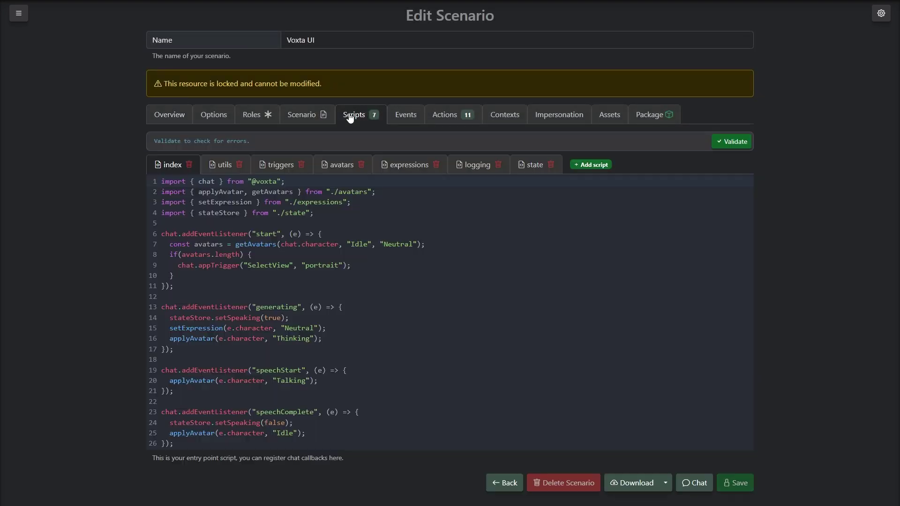
{"action": "left_click", "coordinate": [290, 173]}
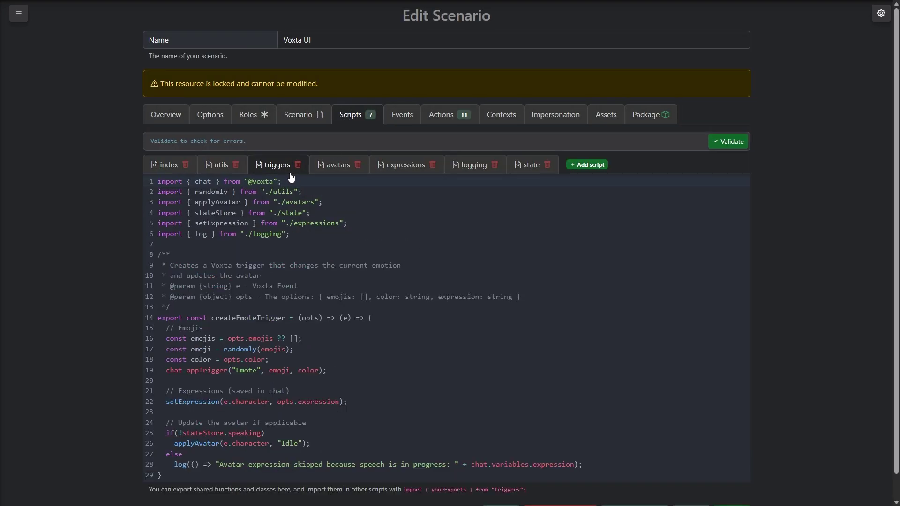
{"action": "left_click", "coordinate": [332, 168]}
{"action": "left_click", "coordinate": [398, 169]}
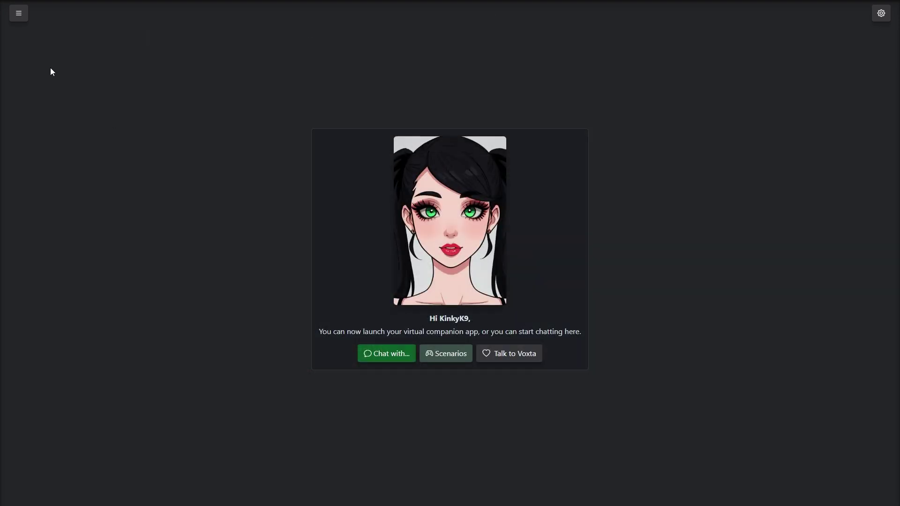
- Open the Ghost in the Voxta scenario and examine the fight action's avatar-switching script and the scenario's assets
{"action": "left_click", "coordinate": [27, 18]}
{"action": "left_click", "coordinate": [74, 124]}
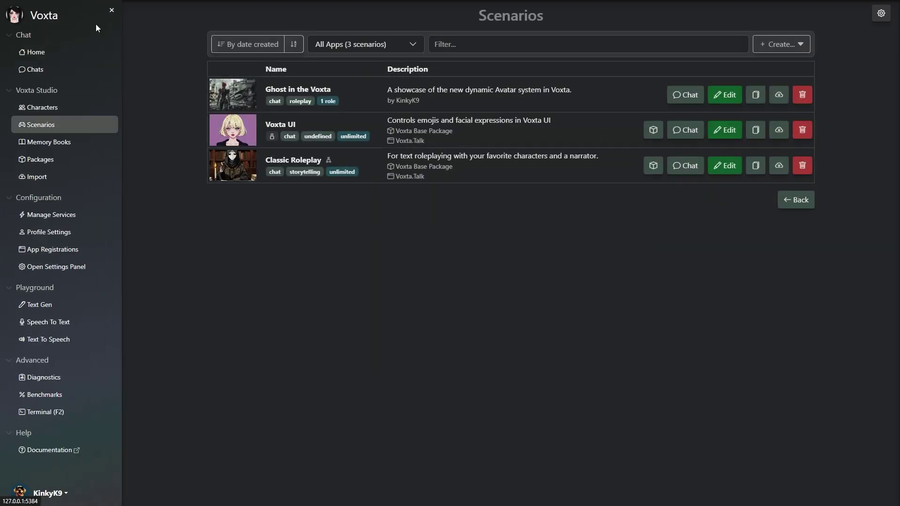
{"action": "left_click", "coordinate": [661, 96]}
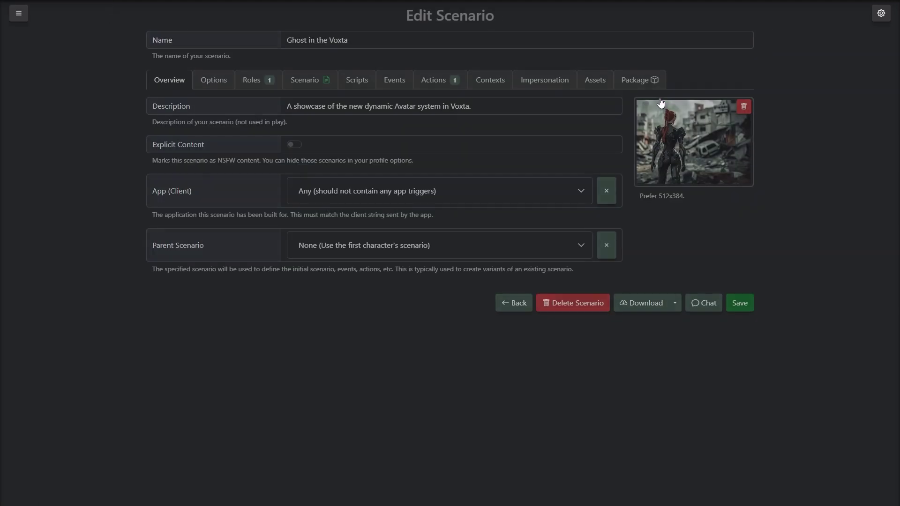
{"action": "left_click", "coordinate": [433, 80]}
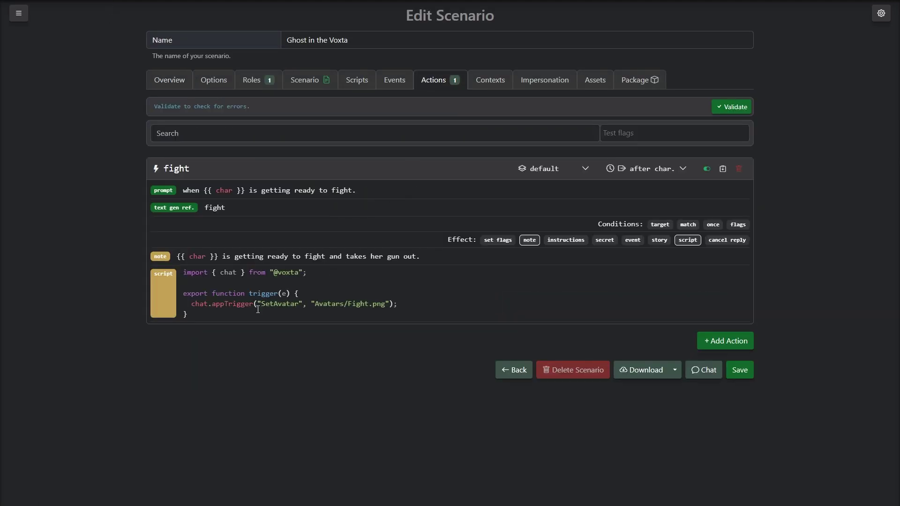
{"action": "left_click_drag", "start_coordinate": [250, 313], "coordinate": [167, 272]}
{"action": "left_click", "coordinate": [191, 301]}
{"action": "left_click_drag", "start_coordinate": [198, 304], "coordinate": [399, 304]}
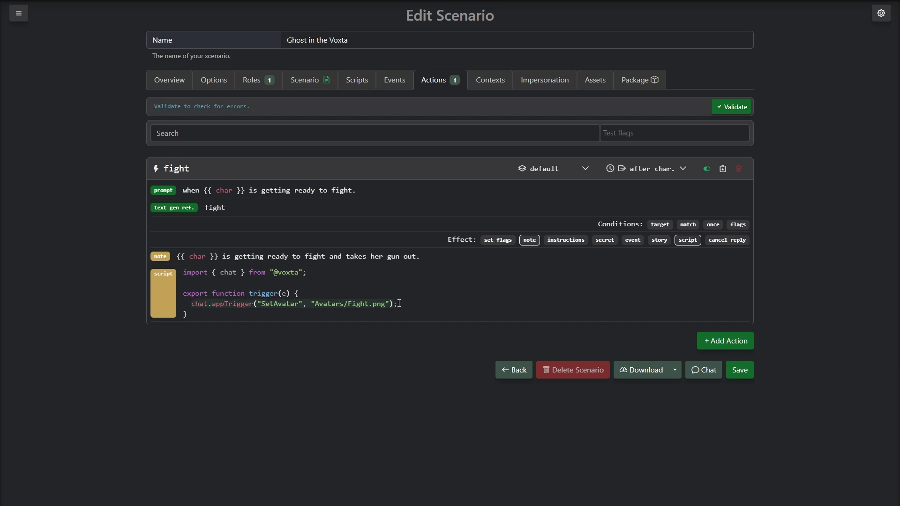
{"action": "left_click", "coordinate": [594, 81]}
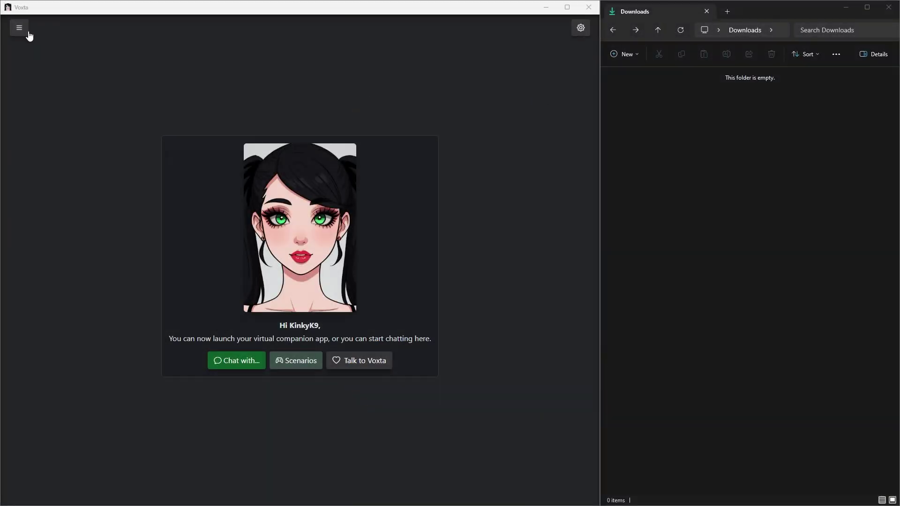
- Open the Major Motoko Voxtanagi character from the characters list for editing
{"action": "left_click", "coordinate": [21, 29]}
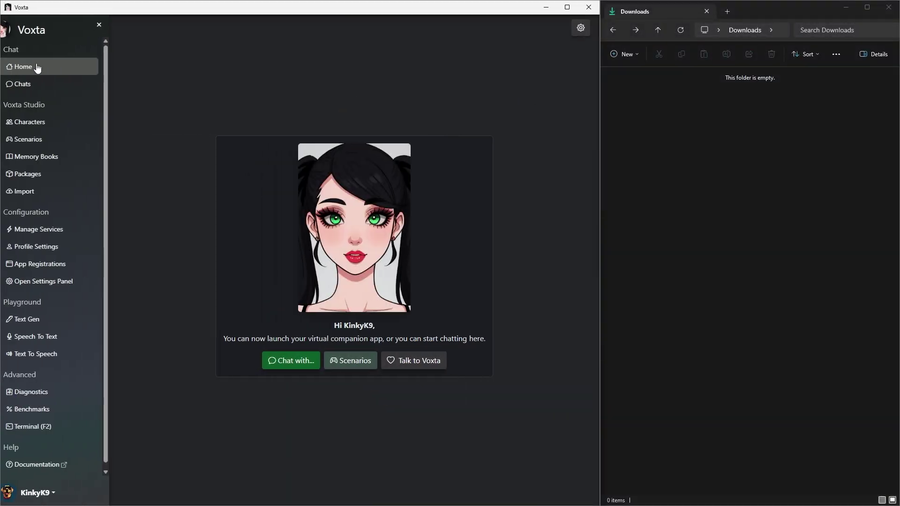
{"action": "left_click", "coordinate": [70, 121]}
{"action": "left_click", "coordinate": [99, 25]}
{"action": "left_click", "coordinate": [156, 308]}
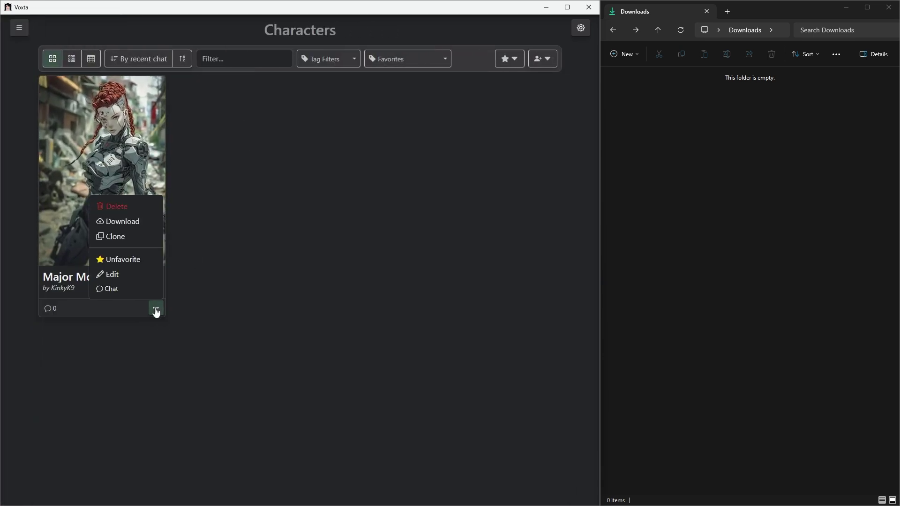
{"action": "left_click", "coordinate": [140, 276]}
- Remove the picture from Major Motoko Voxtanagi and download the character without it
{"action": "left_click", "coordinate": [553, 123]}
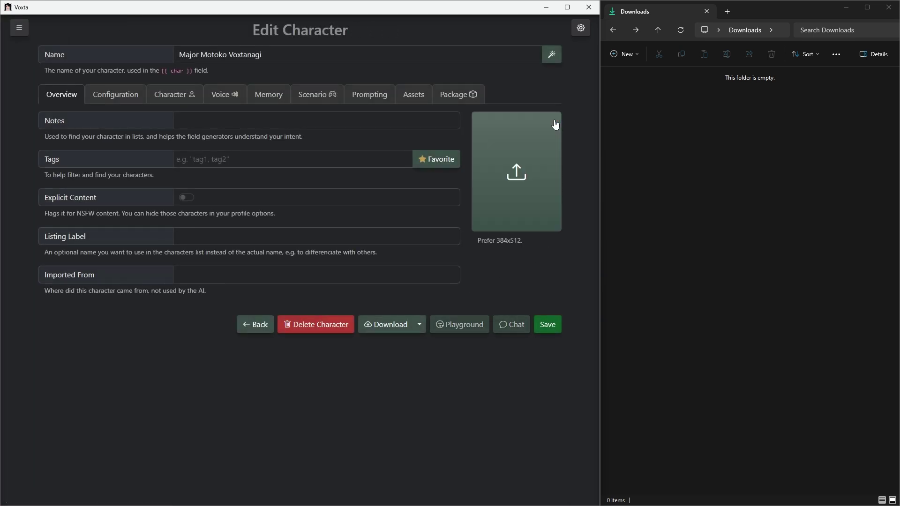
{"action": "left_click", "coordinate": [403, 330]}
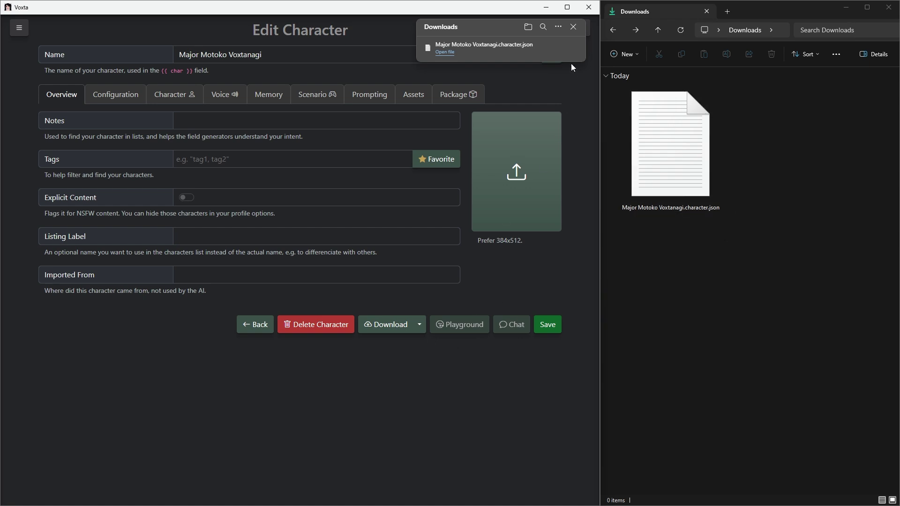
- Upload Idle.png as Major Motoko Voxtanagi's picture, then save and download the character
{"action": "left_click", "coordinate": [499, 170]}
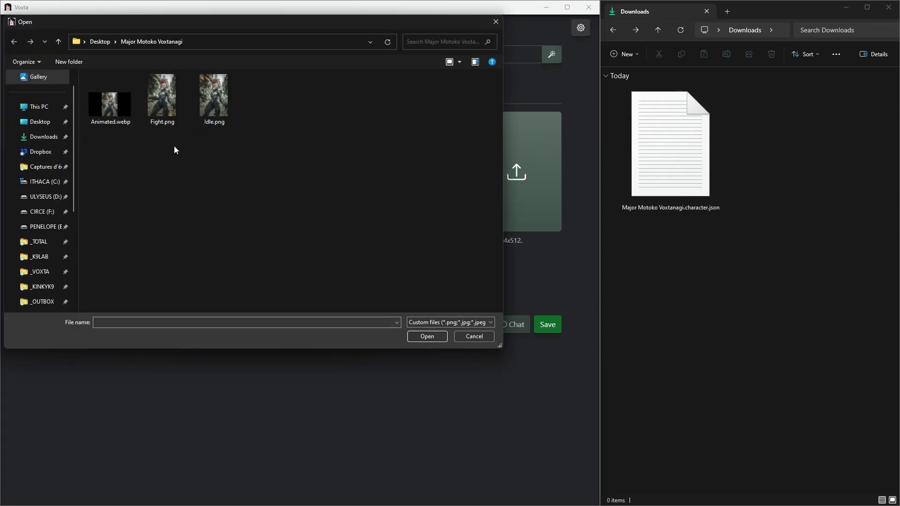
{"action": "double_click", "coordinate": [212, 101]}
{"action": "left_click", "coordinate": [547, 328]}
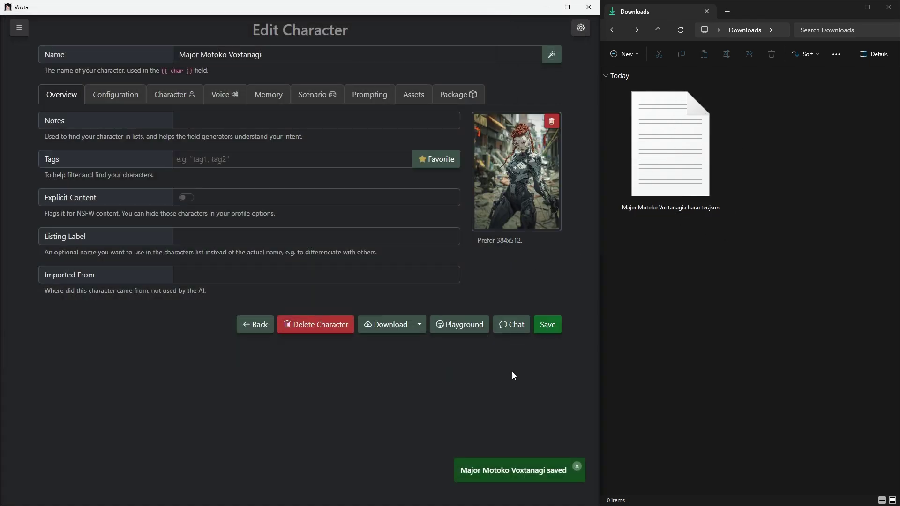
{"action": "left_click", "coordinate": [388, 327]}
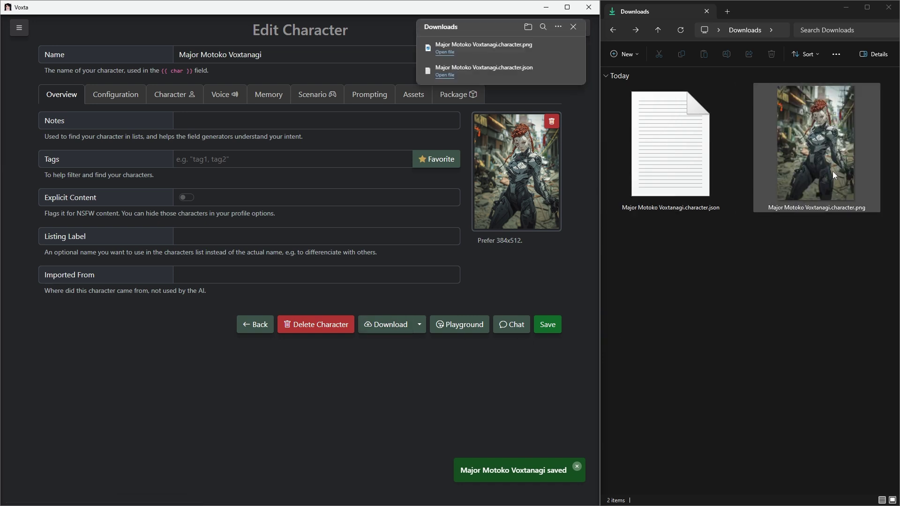
- Replace Major Motoko Voxtanagi's picture with Animated.webp, then save and download the character
{"action": "left_click", "coordinate": [551, 124]}
{"action": "left_click", "coordinate": [538, 176]}
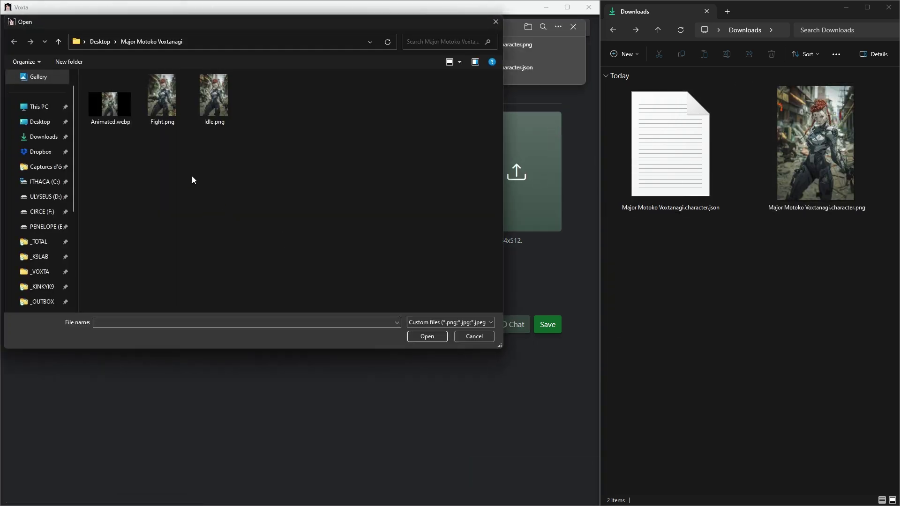
{"action": "left_click", "coordinate": [119, 122]}
{"action": "double_click", "coordinate": [119, 122]}
{"action": "left_click", "coordinate": [548, 324]}
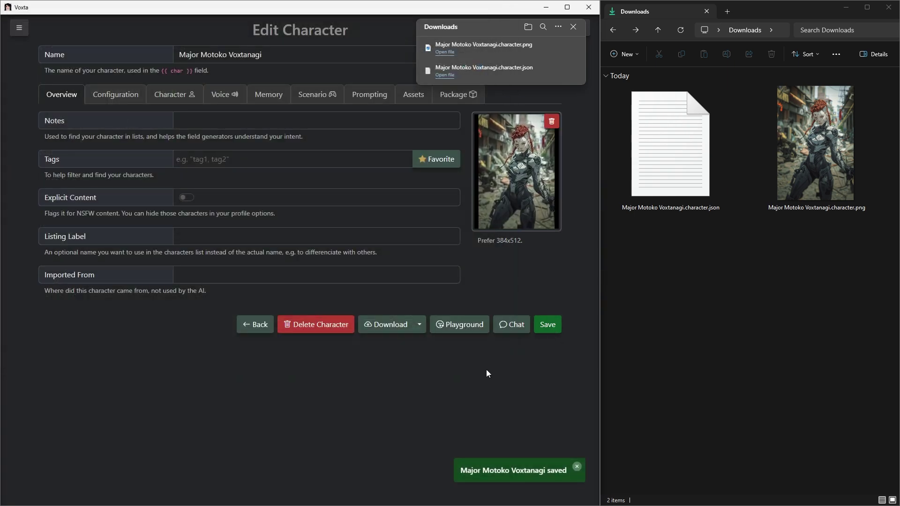
{"action": "left_click", "coordinate": [379, 330]}
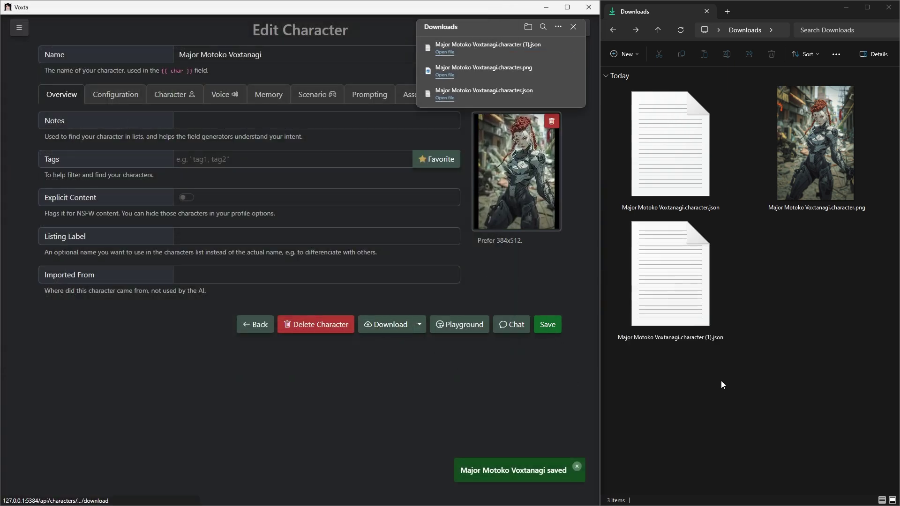
- Open a chat with Major Motoko Voxtanagi from the character editor
{"action": "left_click", "coordinate": [511, 325]}
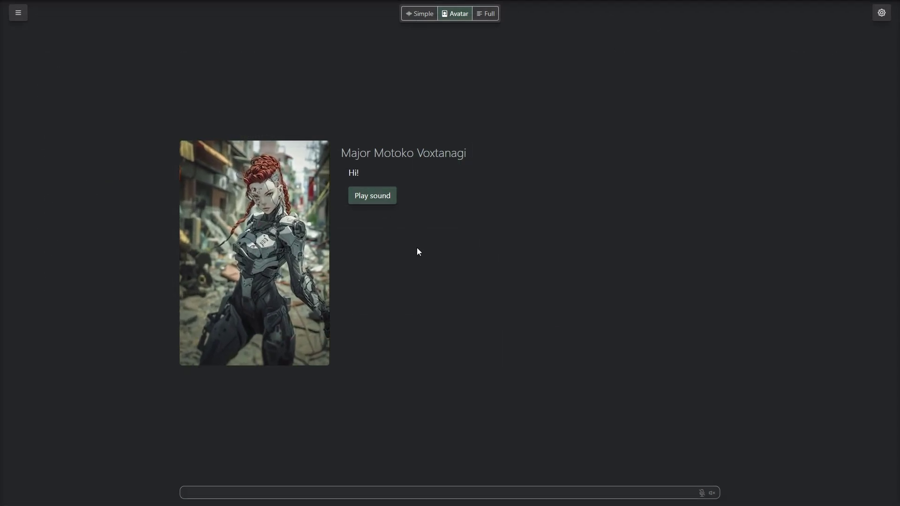
{"action": "left_click", "coordinate": [19, 13]}
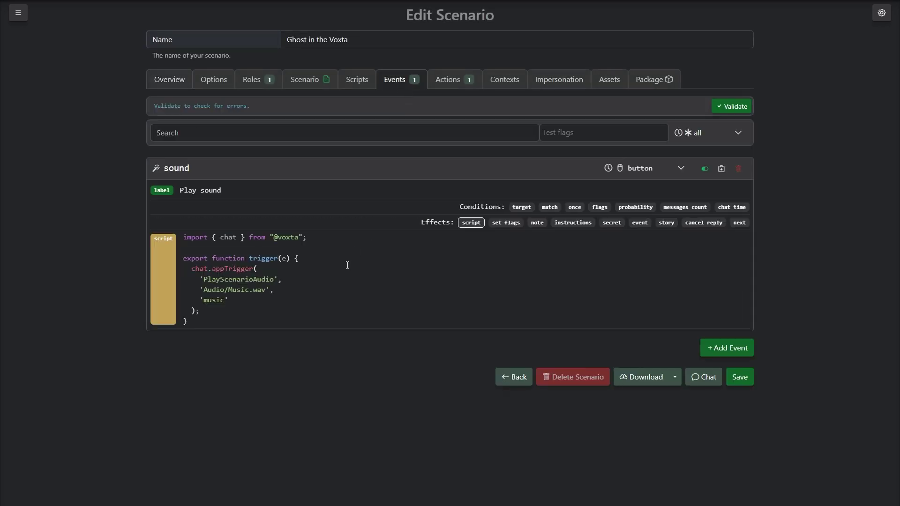
- Examine the sound event's script in the Ghost in the Voxta scenario and view the scenario's assets
{"action": "left_click_drag", "start_coordinate": [205, 323], "coordinate": [176, 220]}
{"action": "left_click", "coordinate": [281, 359]}
{"action": "left_click", "coordinate": [610, 84]}
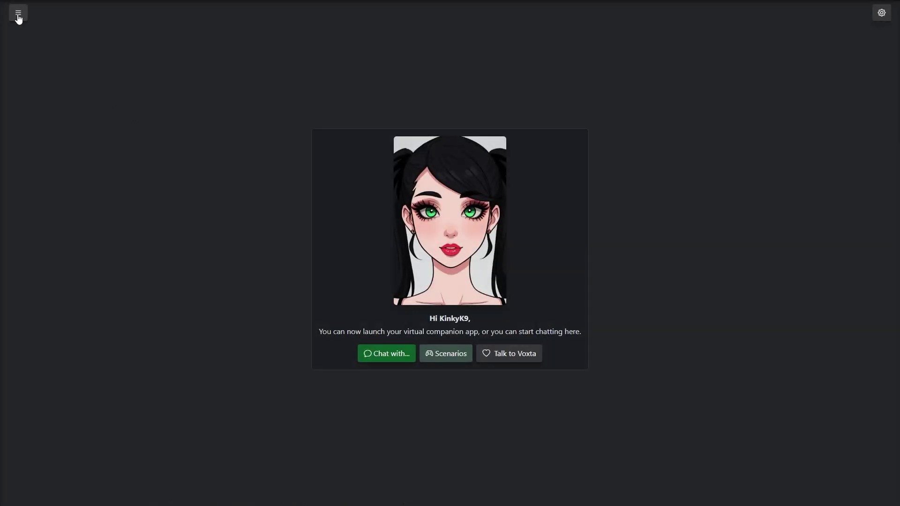
- Open the Classic Roleplay scenario for editing and review its options and events
{"action": "left_click", "coordinate": [18, 13]}
{"action": "left_click", "coordinate": [59, 129]}
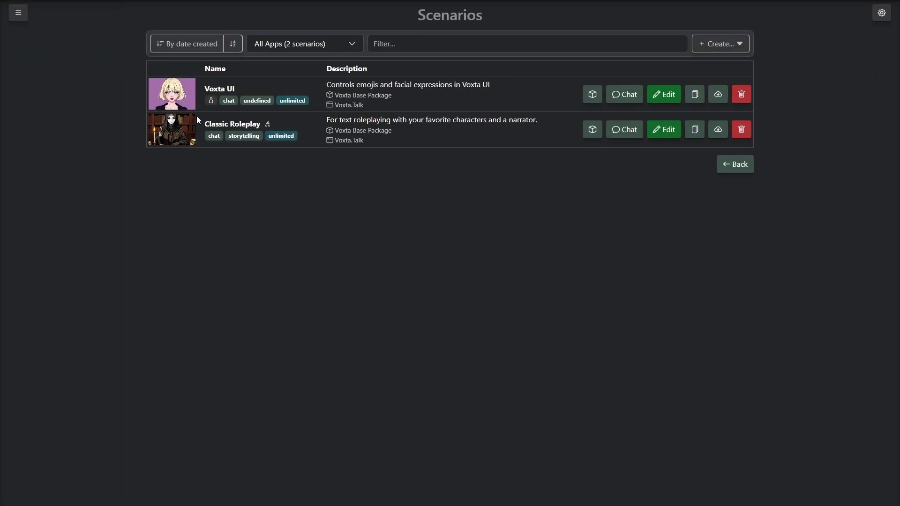
{"action": "left_click", "coordinate": [664, 130]}
{"action": "left_click", "coordinate": [217, 81]}
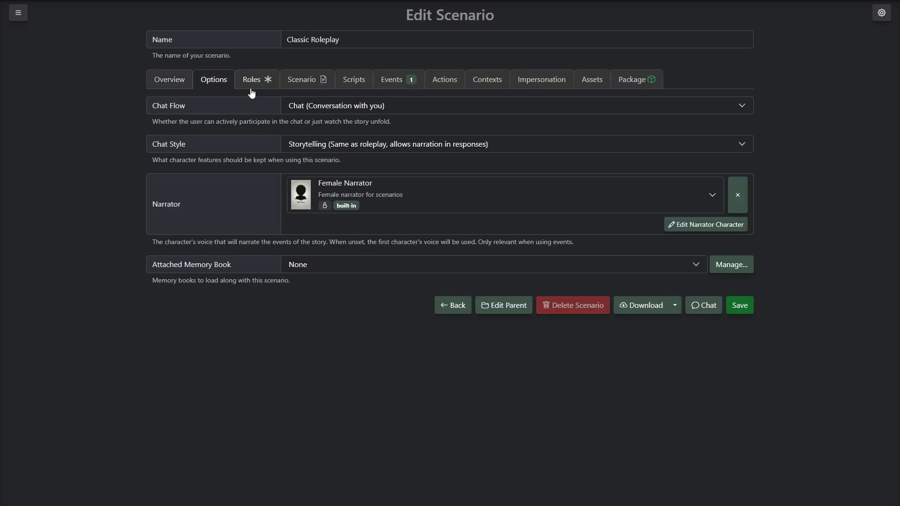
{"action": "left_click", "coordinate": [389, 81]}
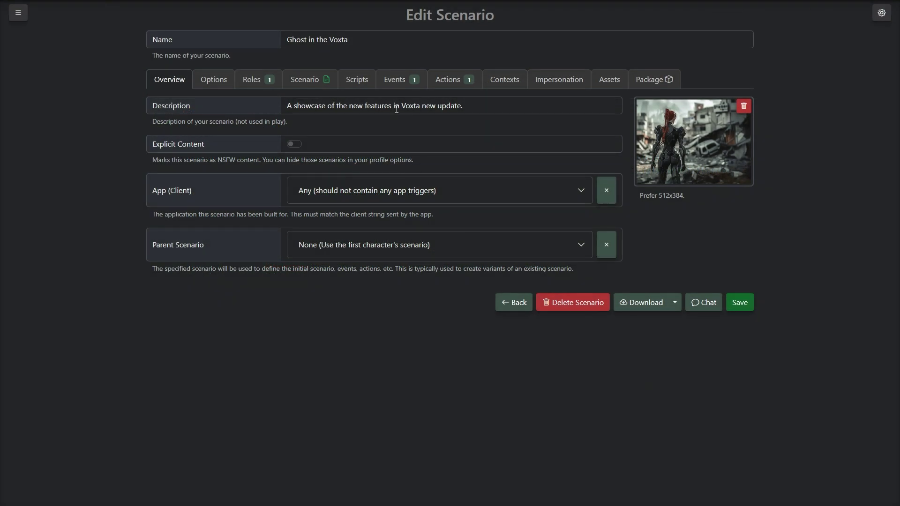
- Examine the button event in the Ghost in the Voxta scenario, including its trigger timing choices and event text
{"action": "left_click", "coordinate": [394, 81]}
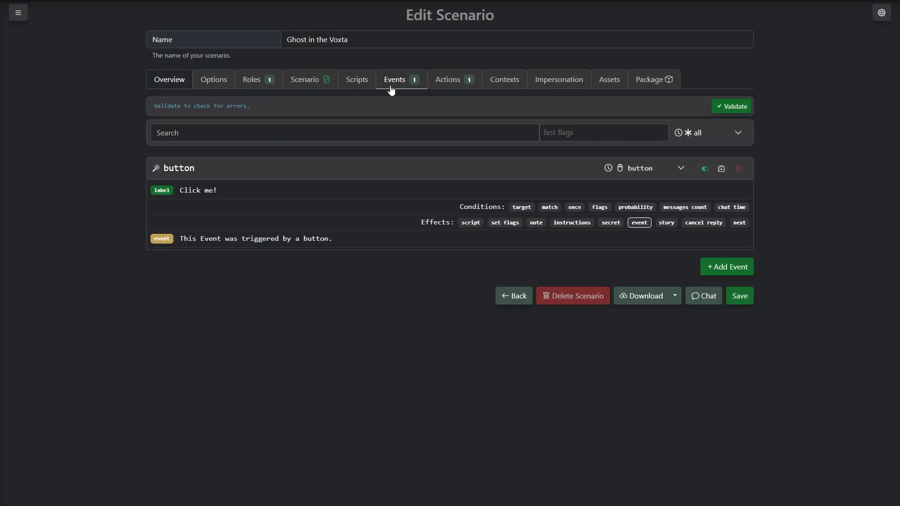
{"action": "left_click", "coordinate": [674, 170]}
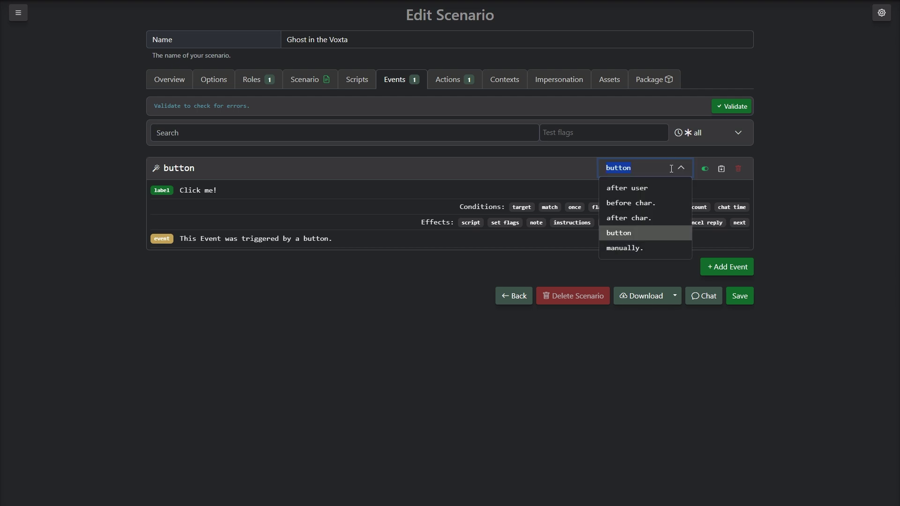
{"action": "left_click", "coordinate": [494, 256]}
{"action": "left_click_drag", "start_coordinate": [331, 239], "coordinate": [191, 234]}
{"action": "left_click", "coordinate": [224, 289]}
- Start a Ghost in the Voxta chat with Major Motoko Voxtanagi and trigger its "Click me!" event
{"action": "left_click", "coordinate": [703, 302]}
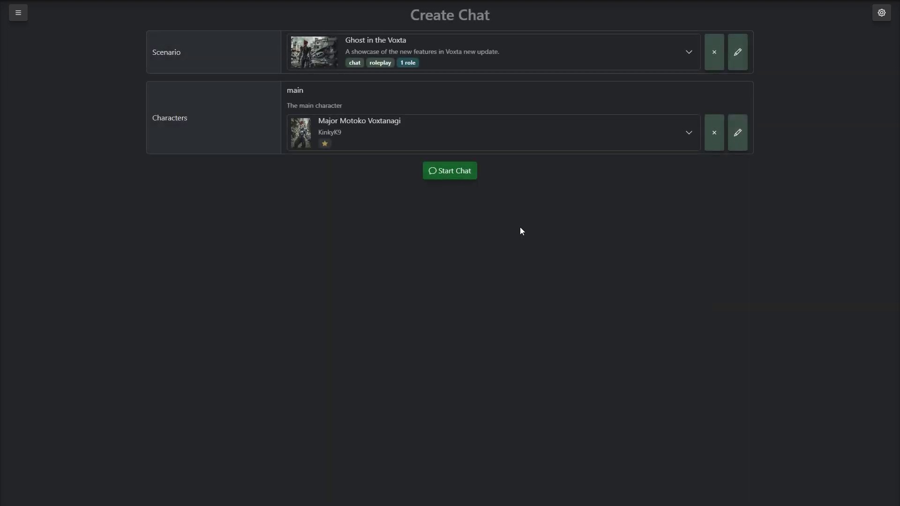
{"action": "left_click", "coordinate": [470, 176]}
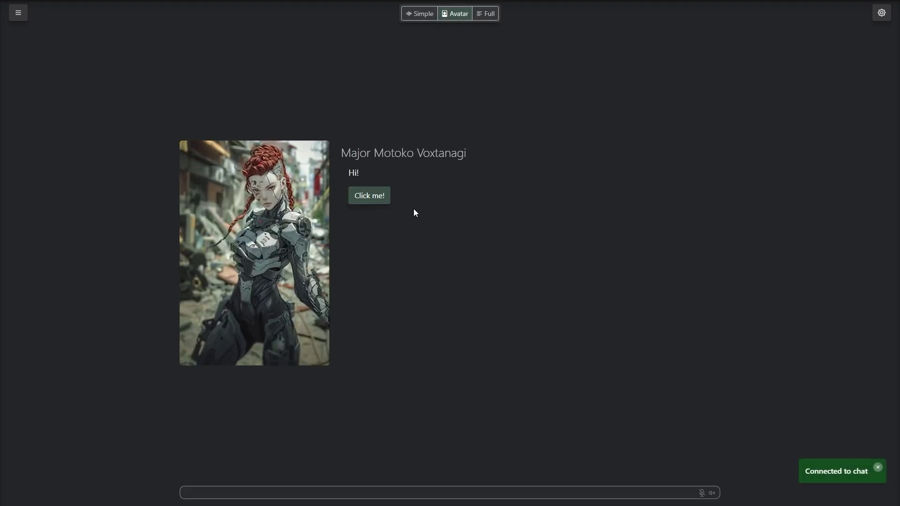
{"action": "left_click", "coordinate": [382, 199]}
{"action": "left_click_drag", "start_coordinate": [471, 147], "coordinate": [332, 150]}
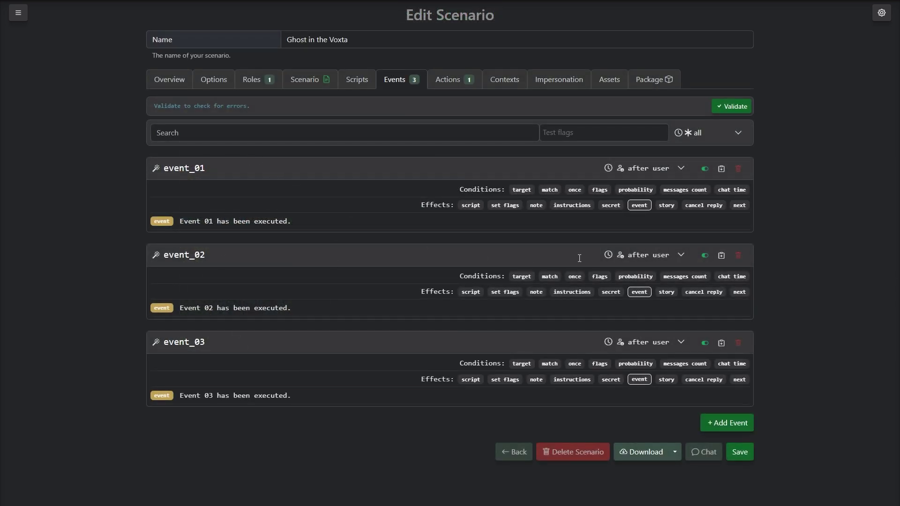
- Add the next effect to event_01 and event_02, and save the Ghost in the Voxta scenario
{"action": "left_click", "coordinate": [740, 206]}
{"action": "left_click", "coordinate": [740, 311]}
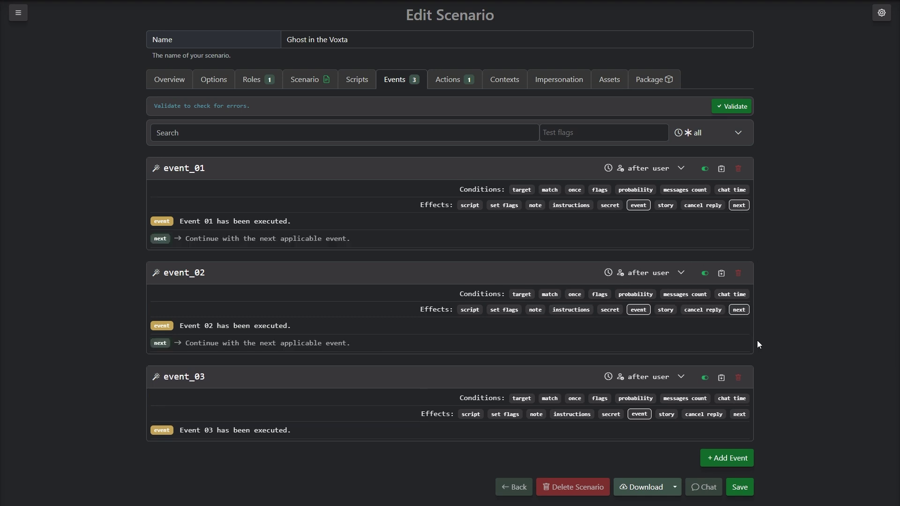
{"action": "left_click", "coordinate": [740, 487]}
- Start a new Ghost in the Voxta chat with Major Motoko Voxtanagi and send the message "Hello"
{"action": "left_click", "coordinate": [710, 487]}
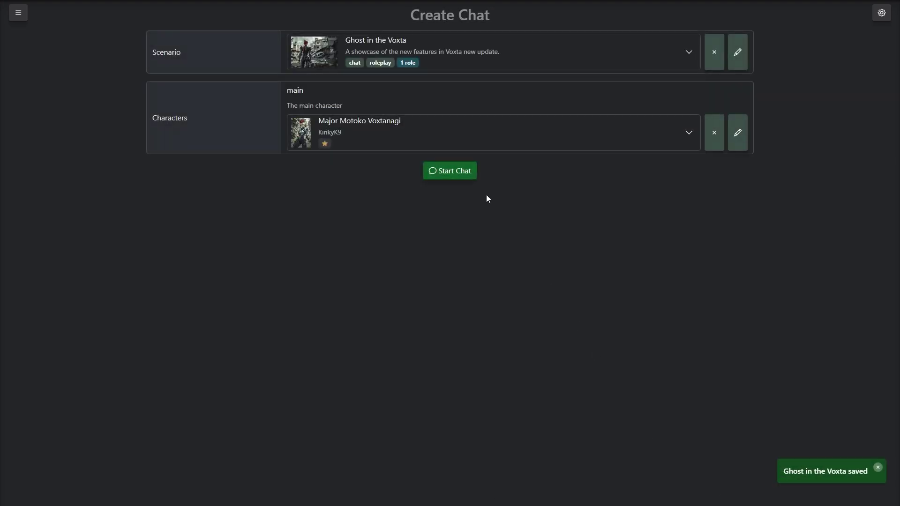
{"action": "left_click", "coordinate": [470, 176]}
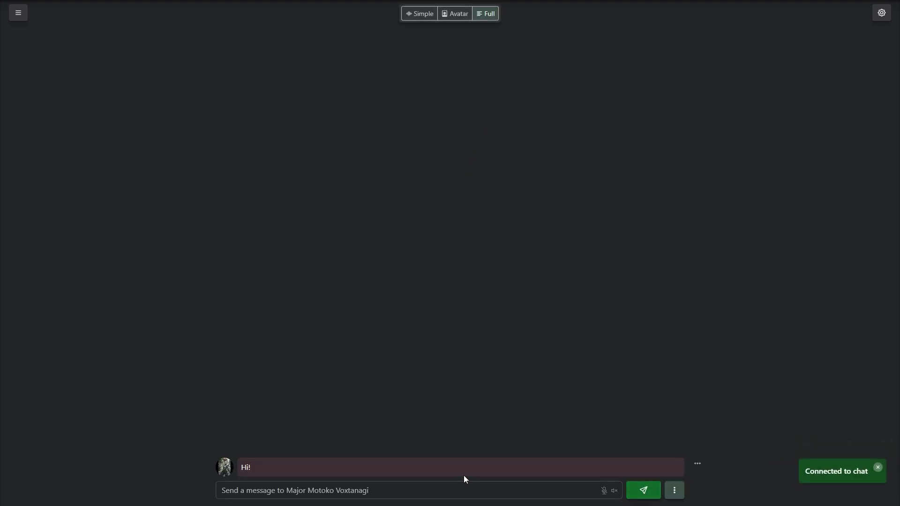
{"action": "left_click", "coordinate": [450, 489]}
{"action": "type", "text": "Hello"}
{"action": "key", "text": "Return"}
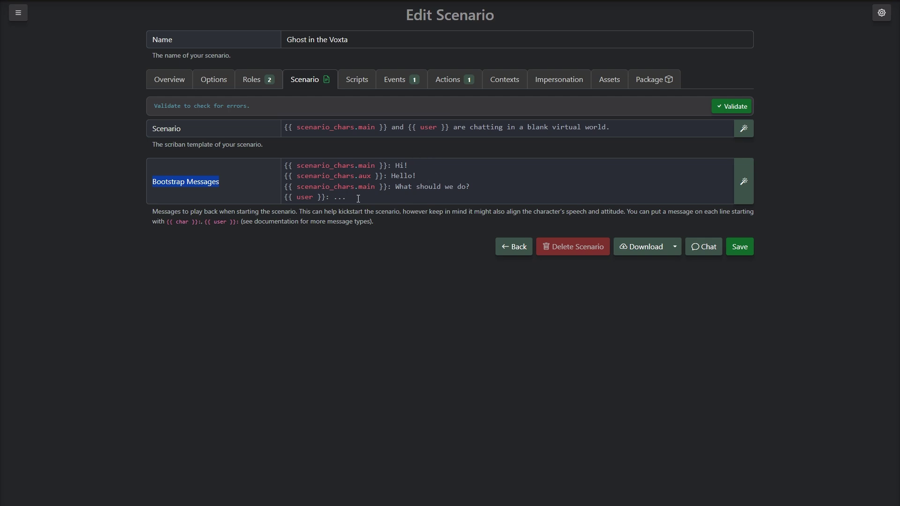
- Delete the bootstrap messages from the Ghost in the Voxta scenario
{"action": "left_click_drag", "start_coordinate": [358, 199], "coordinate": [324, 197]}
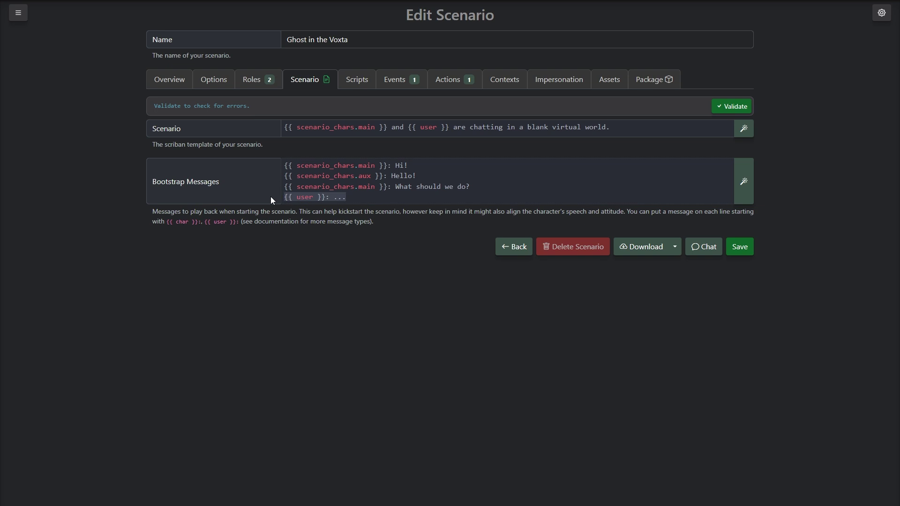
{"action": "left_click_drag", "start_coordinate": [271, 196], "coordinate": [273, 167]}
{"action": "key", "text": "BackSpace"}
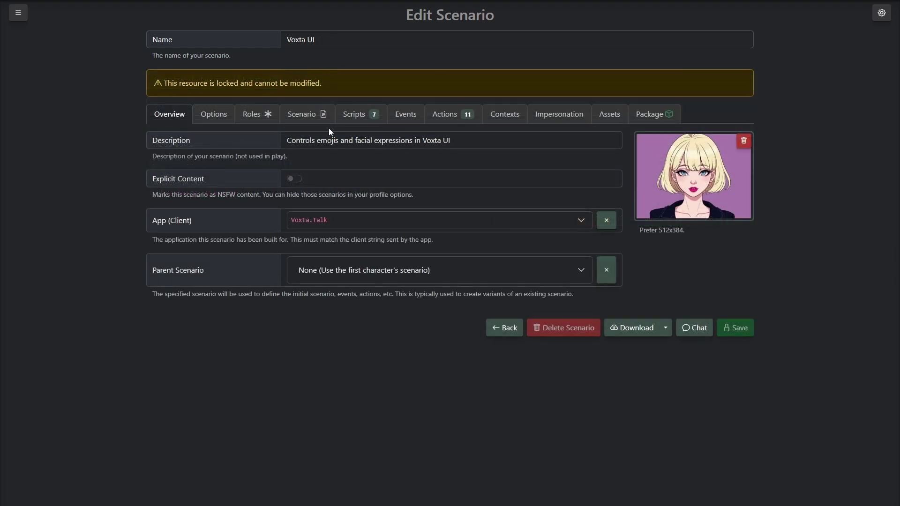
- Examine the "start" event listener in the index script of the Voxta UI scenario
{"action": "left_click", "coordinate": [354, 115]}
{"action": "left_click_drag", "start_coordinate": [160, 236], "coordinate": [326, 236]}
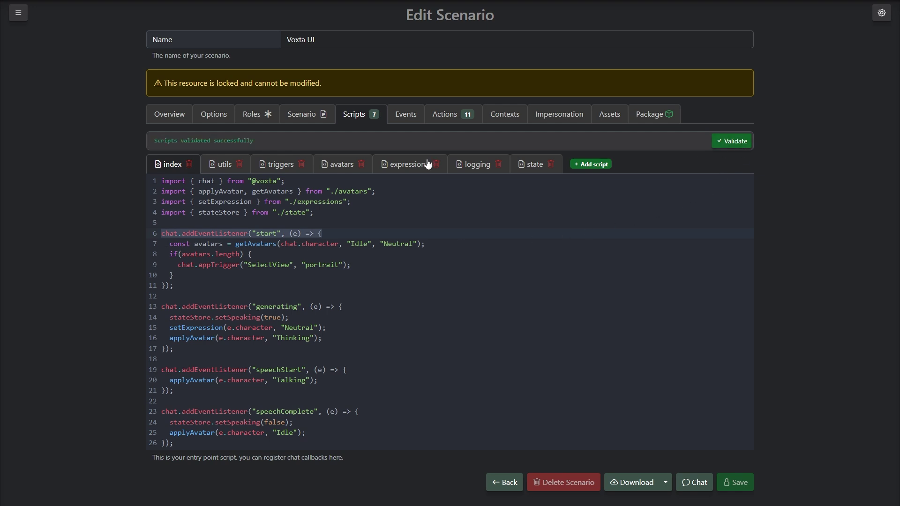
{"action": "left_click", "coordinate": [134, 141]}
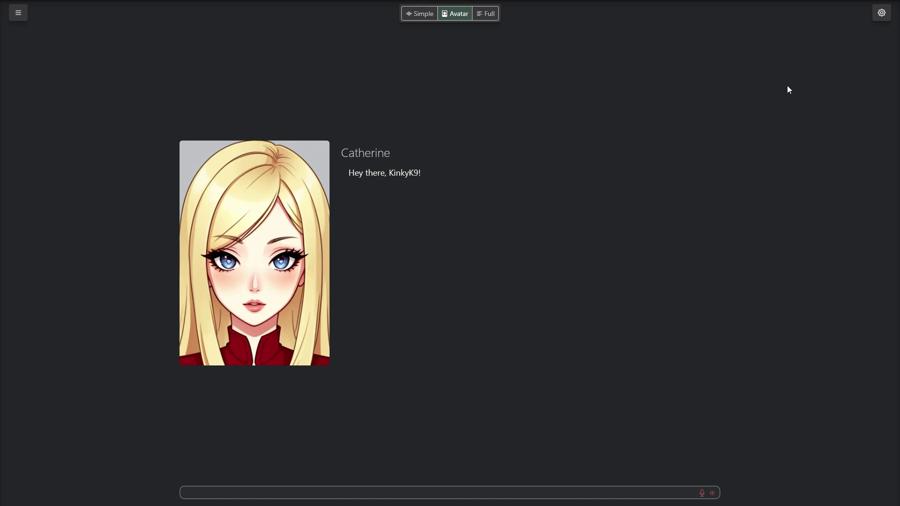
- Open the inspector for the Catherine chat and examine its Script section
{"action": "left_click", "coordinate": [883, 22]}
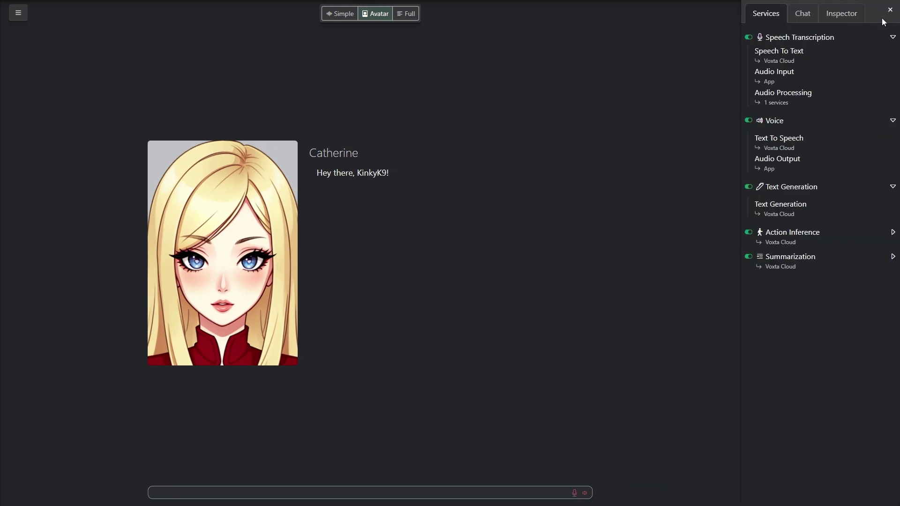
{"action": "left_click", "coordinate": [805, 18]}
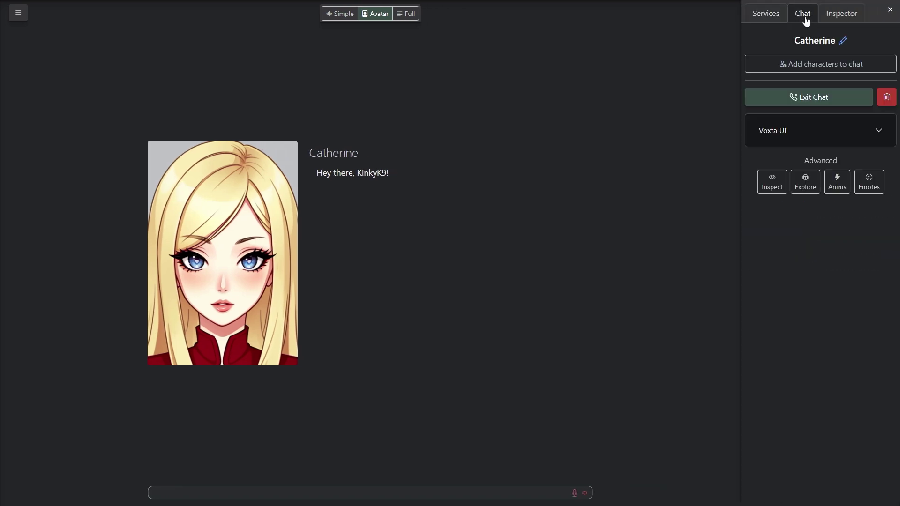
{"action": "left_click", "coordinate": [787, 183]}
{"action": "scroll", "coordinate": [749, 246], "scroll_direction": "down", "scroll_amount": 12}
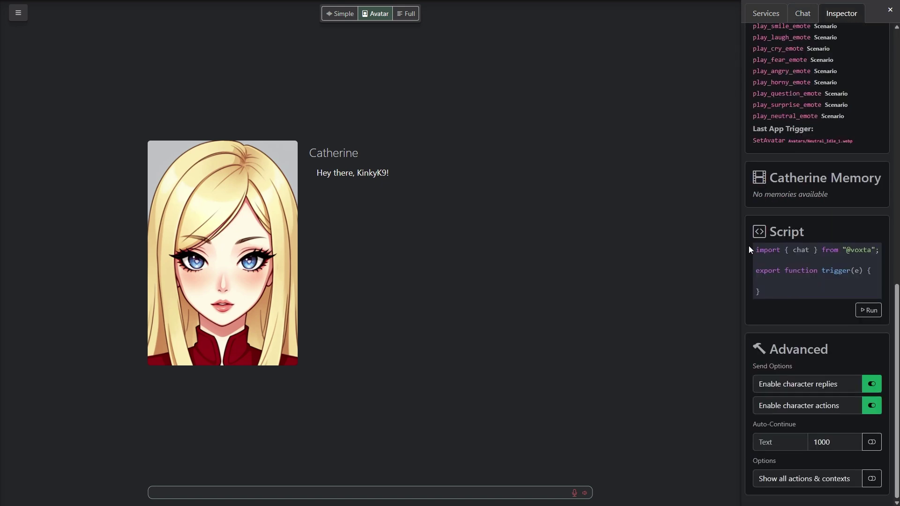
{"action": "left_click", "coordinate": [760, 261]}
{"action": "left_click_drag", "start_coordinate": [763, 267], "coordinate": [786, 308]}
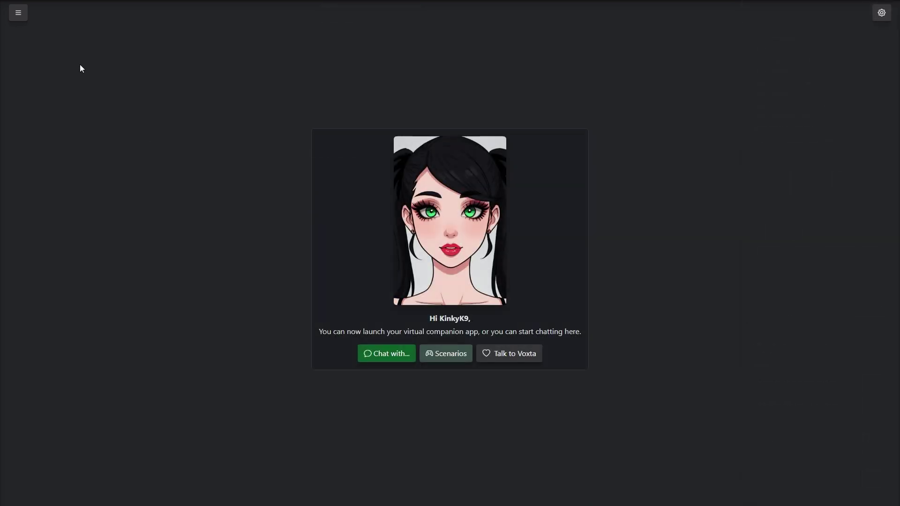
- Open the characters list from the home page
{"action": "left_click", "coordinate": [25, 18]}
{"action": "left_click", "coordinate": [75, 109]}
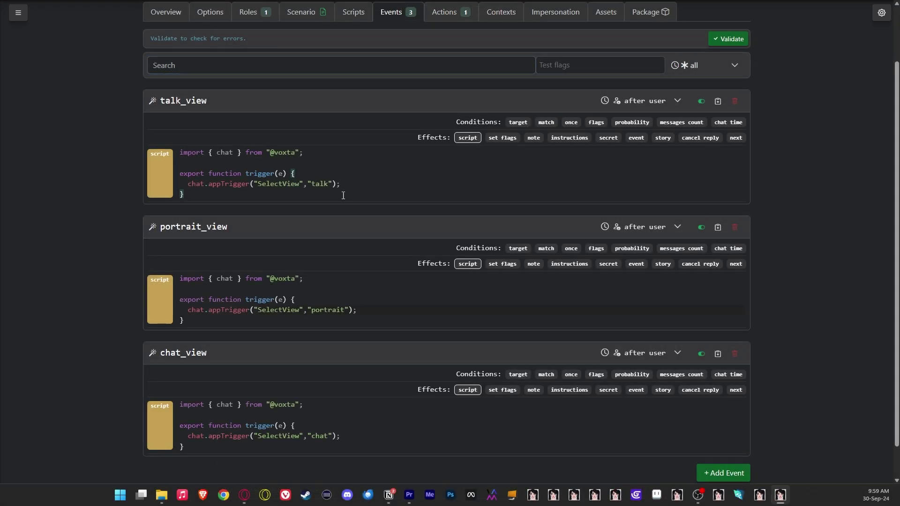
- Examine the talk_view event's SelectView script and the fight action's SetAvatar script, ending on the scenario's assets
{"action": "left_click_drag", "start_coordinate": [351, 194], "coordinate": [142, 142]}
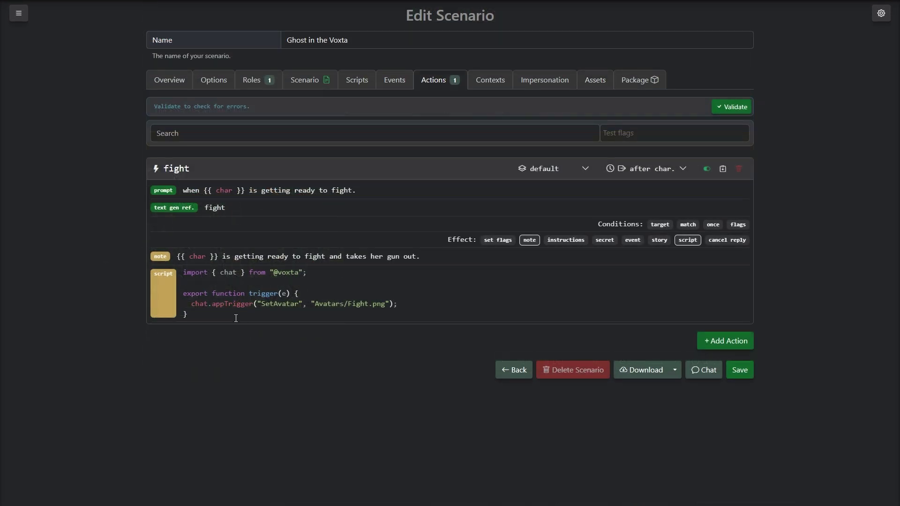
{"action": "left_click_drag", "start_coordinate": [191, 304], "coordinate": [399, 304]}
{"action": "left_click", "coordinate": [595, 81]}
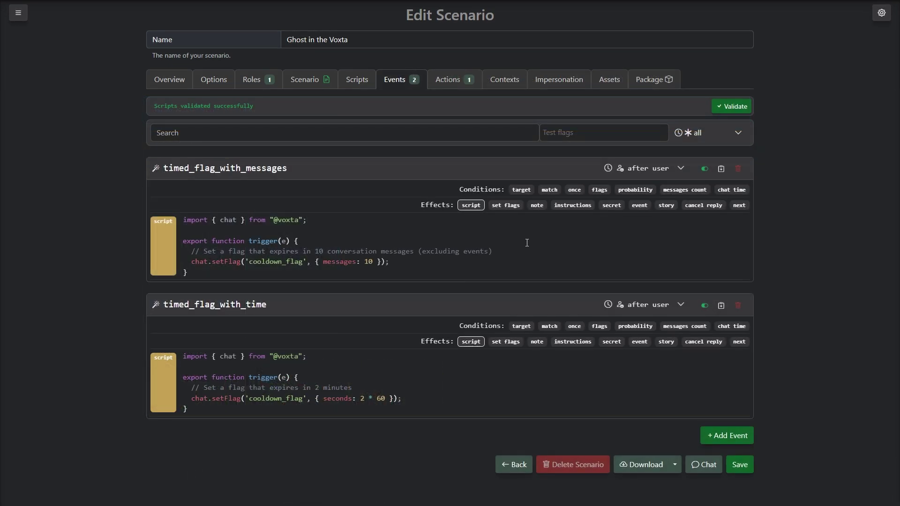
- Examine the cooldown_flag script lines in the timed_flag_with_messages and timed_flag_with_time events
{"action": "left_click_drag", "start_coordinate": [409, 264], "coordinate": [196, 261]}
{"action": "left_click_drag", "start_coordinate": [410, 399], "coordinate": [242, 395]}
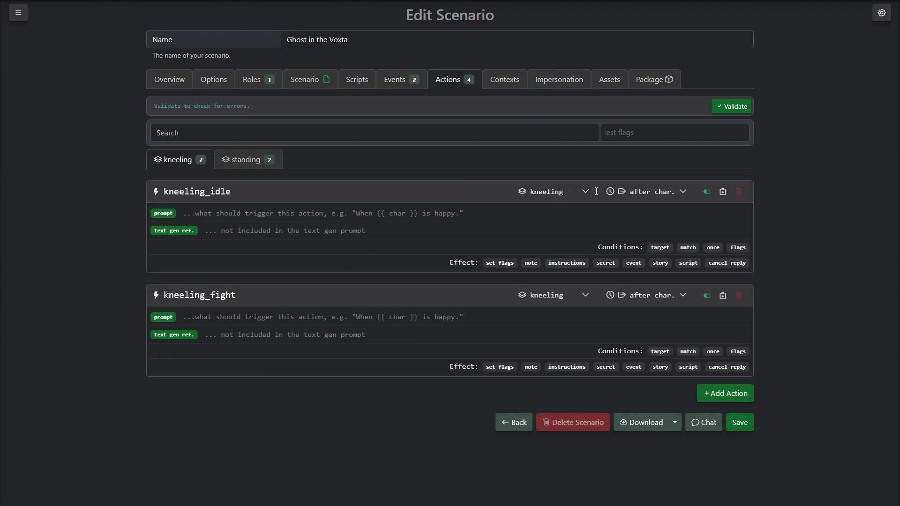
- Review the layer choices for the kneeling_idle action and compare the standing and kneeling action layers
{"action": "left_click", "coordinate": [592, 191]}
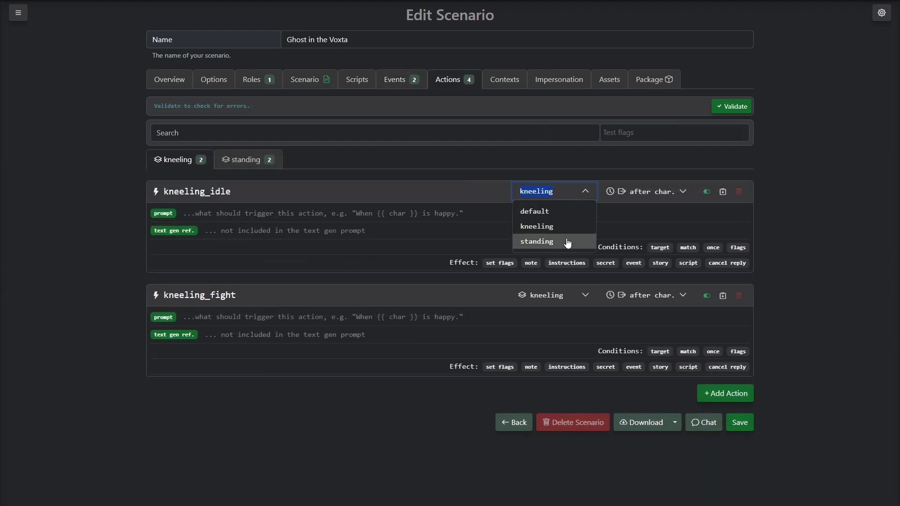
{"action": "left_click", "coordinate": [232, 164]}
{"action": "left_click", "coordinate": [159, 167]}
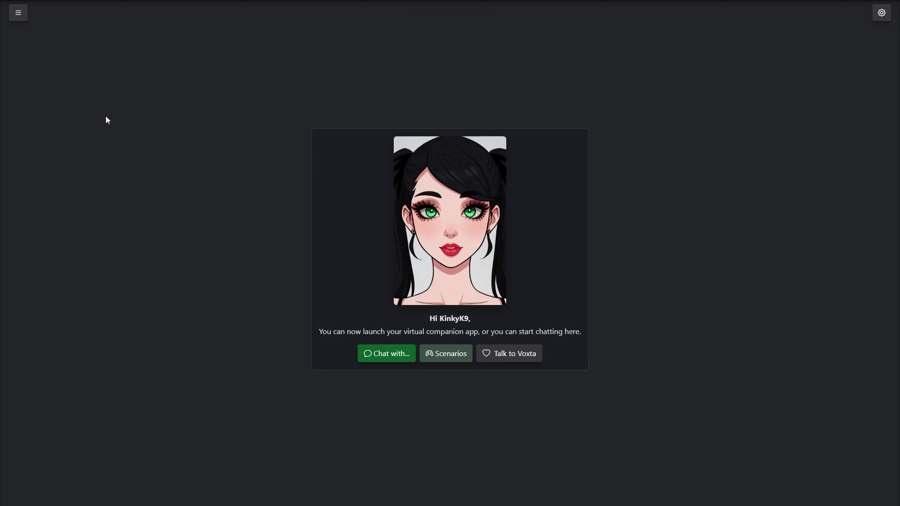
- Open the Catherine character for editing and view her avatar assets
{"action": "left_click", "coordinate": [18, 13]}
{"action": "left_click", "coordinate": [42, 107]}
{"action": "left_click", "coordinate": [649, 353]}
{"action": "left_click", "coordinate": [610, 319]}
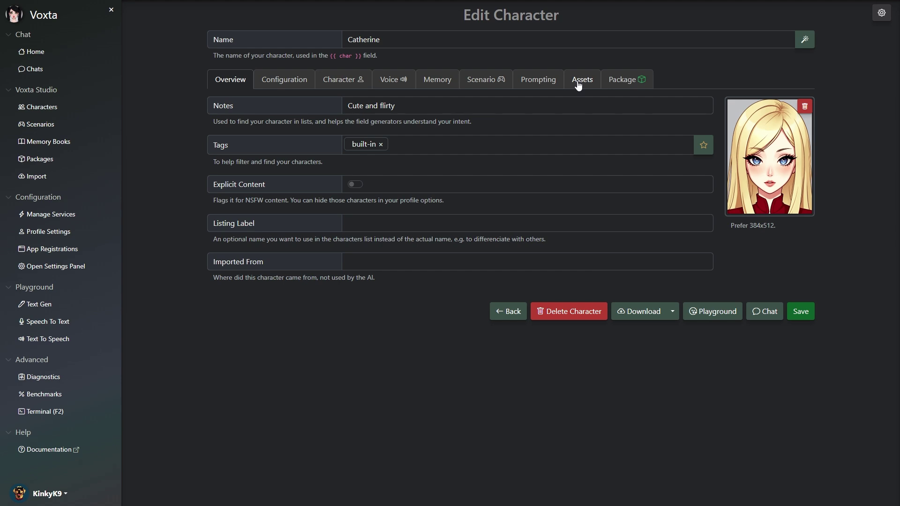
{"action": "left_click", "coordinate": [581, 80]}
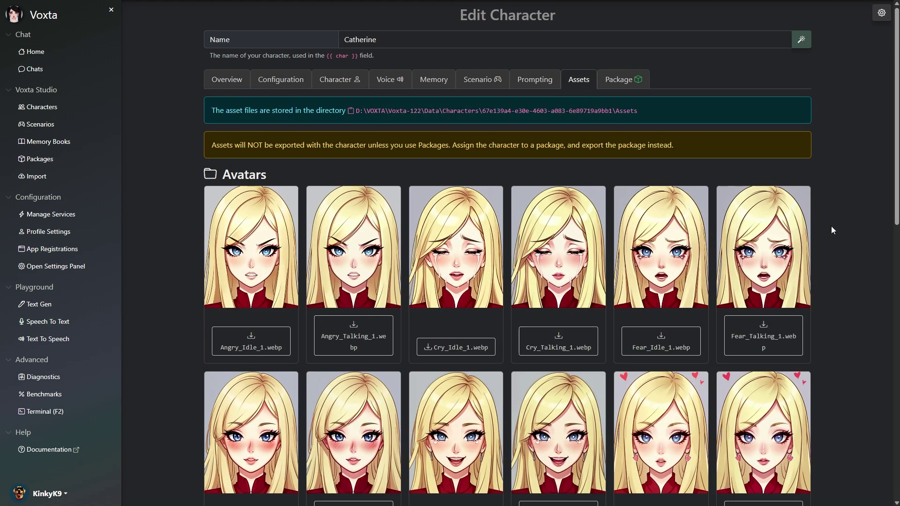
- Return to the characters list and filter it to show only scenario characters
{"action": "left_click", "coordinate": [100, 111]}
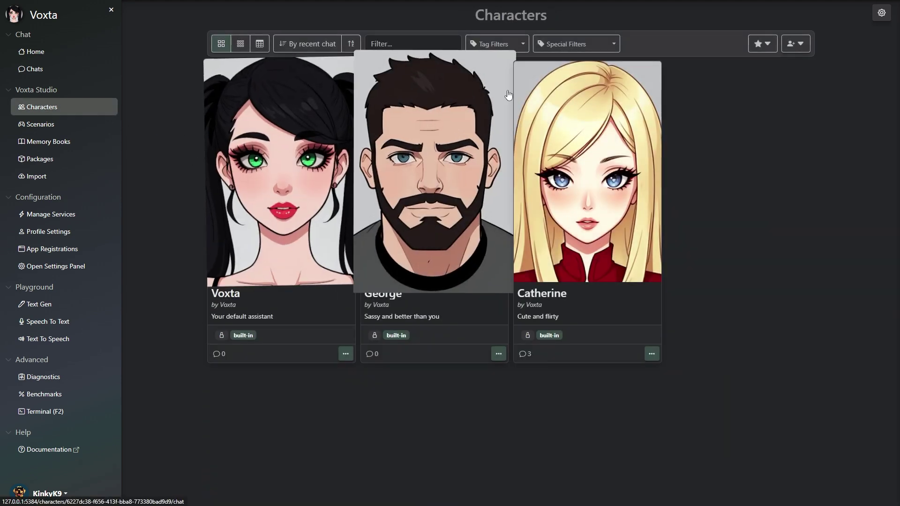
{"action": "left_click", "coordinate": [580, 44]}
{"action": "left_click", "coordinate": [573, 82]}
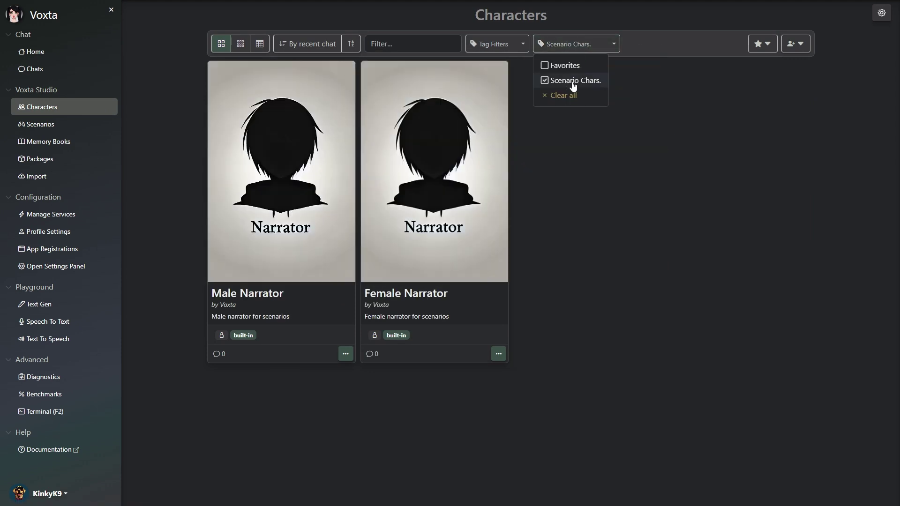
{"action": "left_click", "coordinate": [594, 198]}
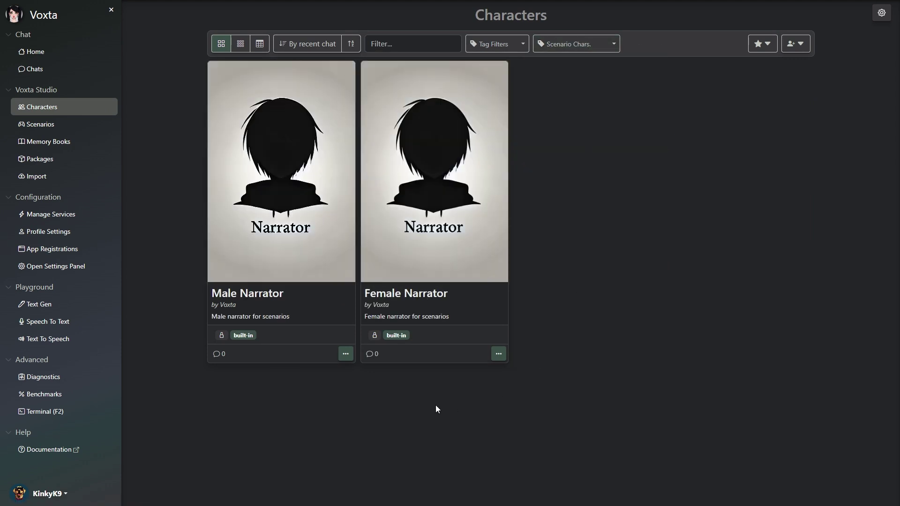
- Turn the Scenario Chars. filter off and back on in the characters list
{"action": "left_click", "coordinate": [598, 46]}
{"action": "left_click", "coordinate": [589, 83]}
{"action": "left_click", "coordinate": [589, 83]}
{"action": "left_click", "coordinate": [564, 257]}
- Open the Male Narrator character for editing
{"action": "left_click", "coordinate": [345, 354]}
{"action": "left_click", "coordinate": [330, 321]}
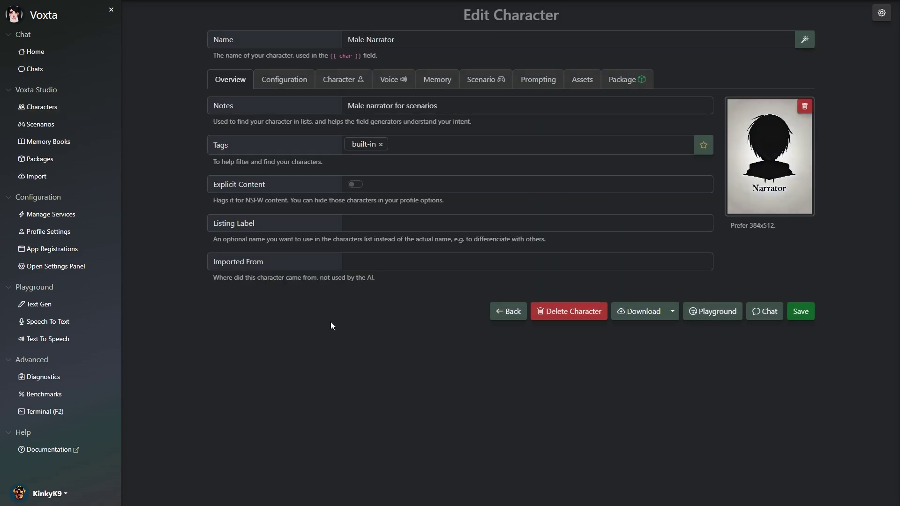
- Show the package details of the Male Narrator character
{"action": "left_click", "coordinate": [623, 80]}
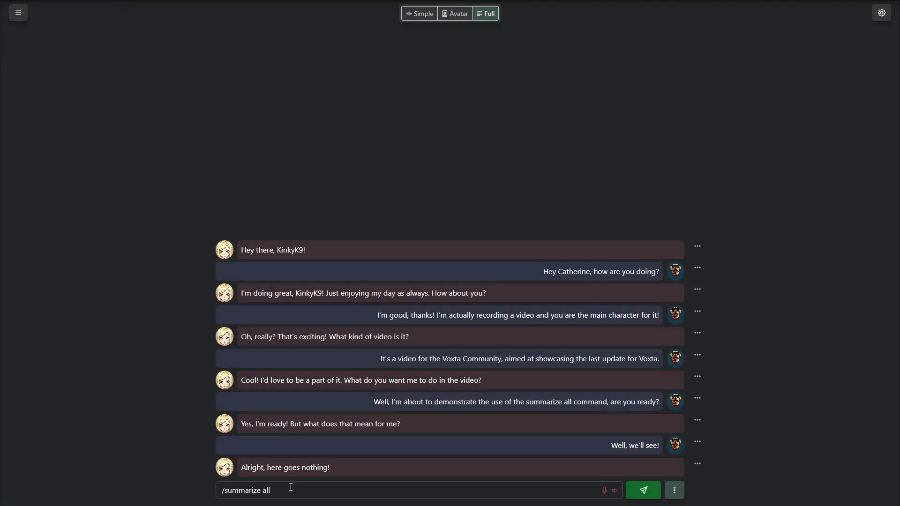
- Send the "/summarize all" command in the chat with Catherine
{"action": "left_click_drag", "start_coordinate": [292, 488], "coordinate": [221, 491]}
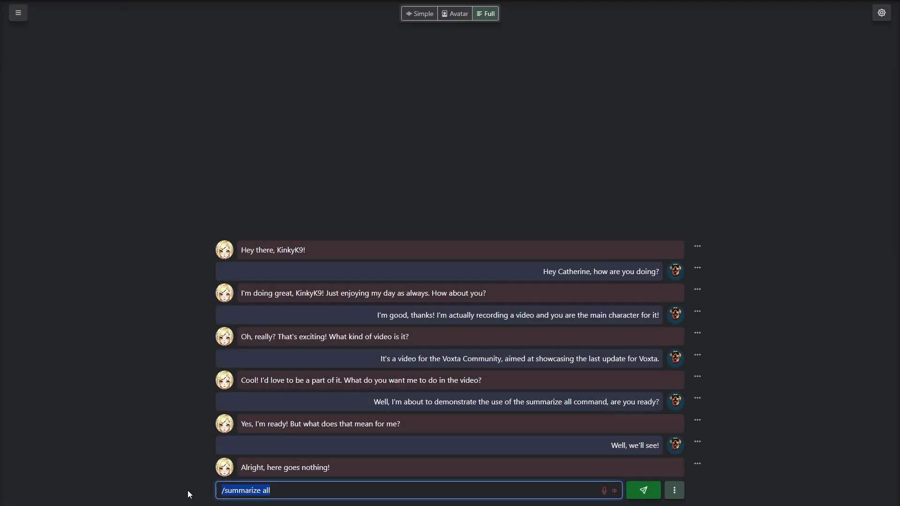
{"action": "left_click", "coordinate": [643, 491]}
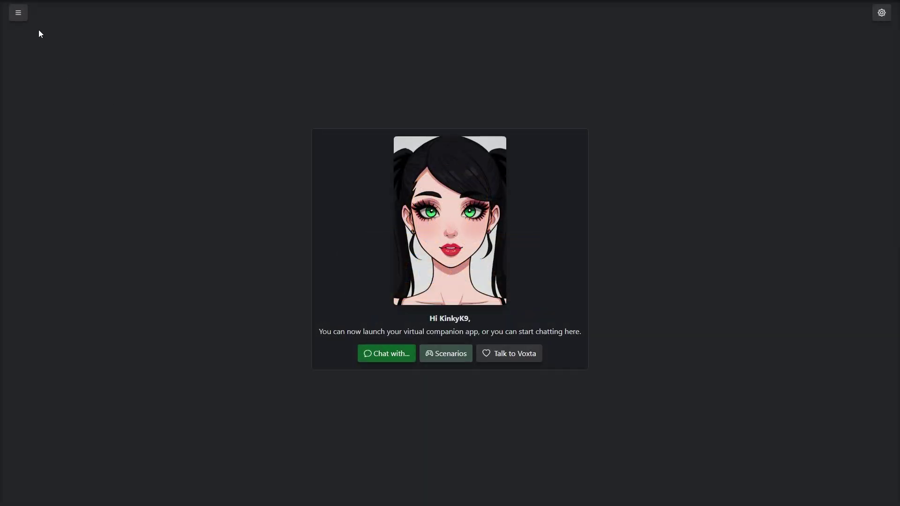
- Open the list of services available to add and locate the ExLlamaV2 and KoboldAI entries
{"action": "left_click", "coordinate": [18, 13]}
{"action": "left_click", "coordinate": [60, 214]}
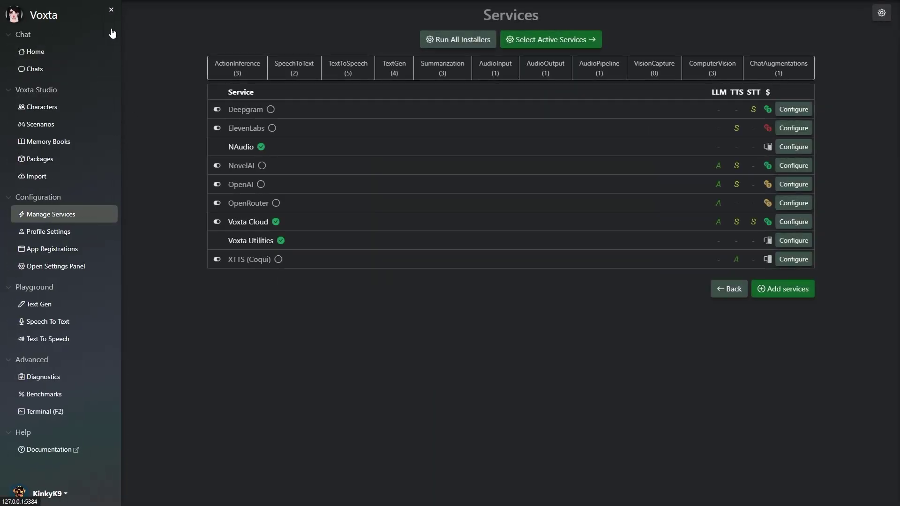
{"action": "left_click", "coordinate": [111, 10]}
{"action": "left_click", "coordinate": [711, 290]}
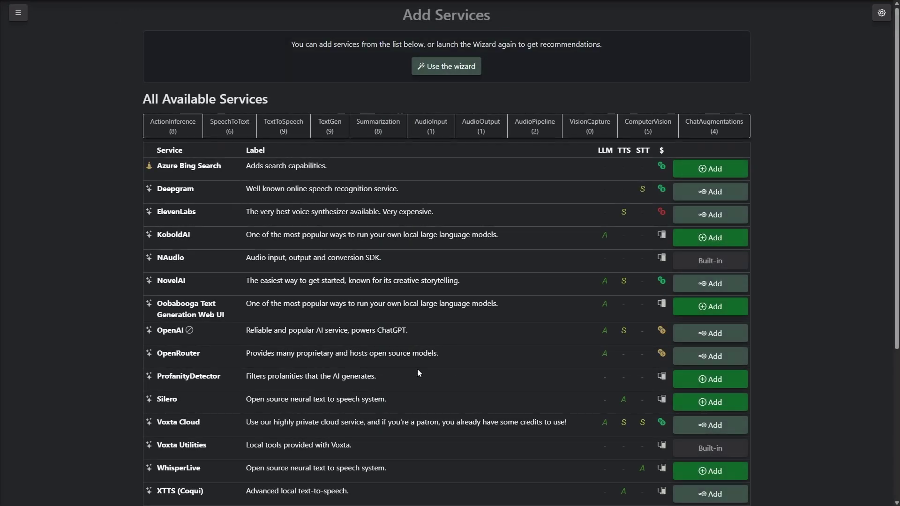
{"action": "scroll", "coordinate": [73, 347], "scroll_direction": "down", "scroll_amount": 2}
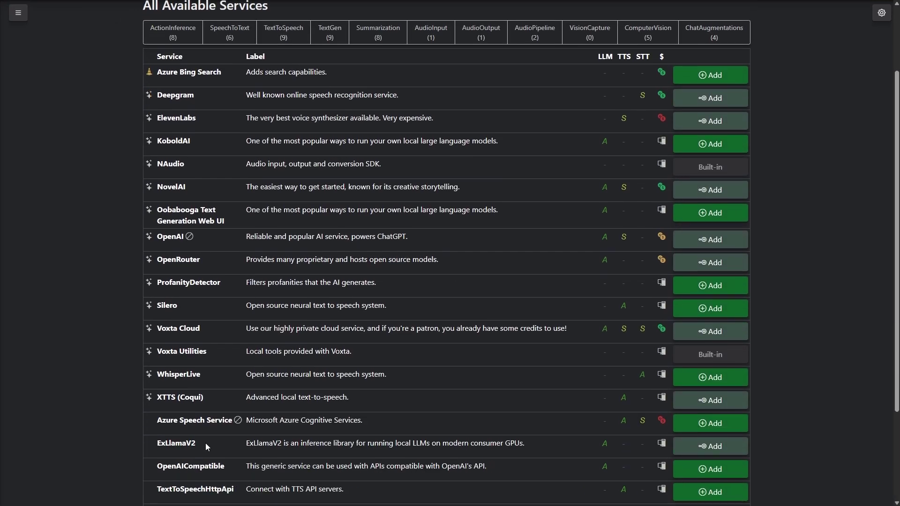
{"action": "left_click_drag", "start_coordinate": [205, 443], "coordinate": [158, 444]}
{"action": "left_click_drag", "start_coordinate": [201, 145], "coordinate": [156, 142]}
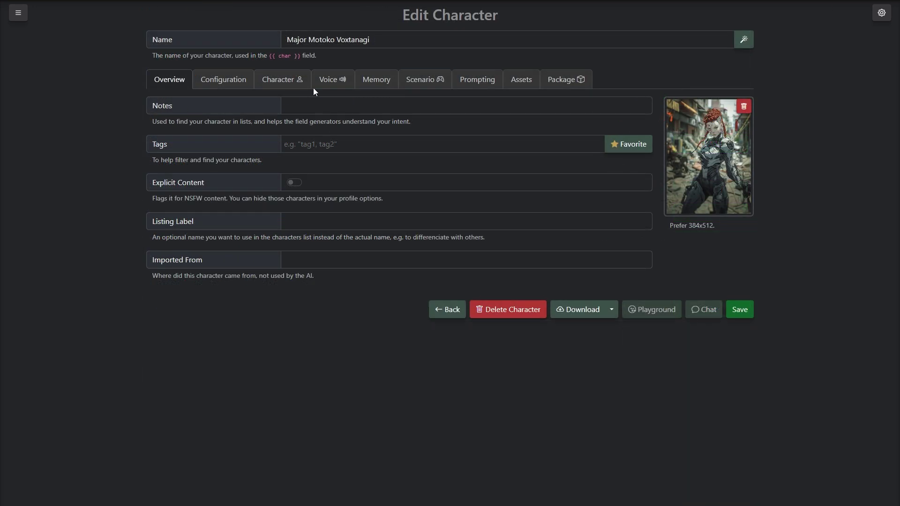
- Set the Major Motoko Voxtanagi character's XTTS (Coqui) voice to major_motoko_voxtanagi.wav and show her package settings
{"action": "left_click", "coordinate": [328, 81]}
{"action": "left_click", "coordinate": [368, 106]}
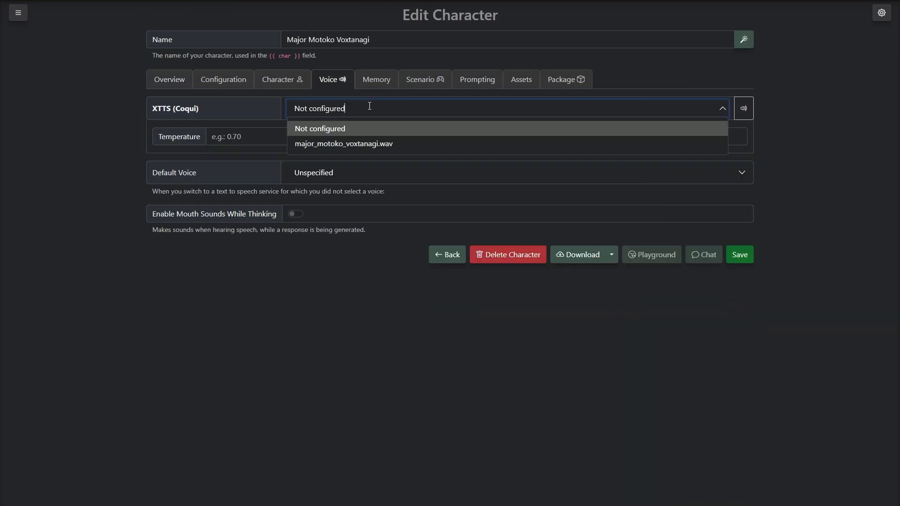
{"action": "left_click", "coordinate": [368, 144]}
{"action": "left_click", "coordinate": [562, 80]}
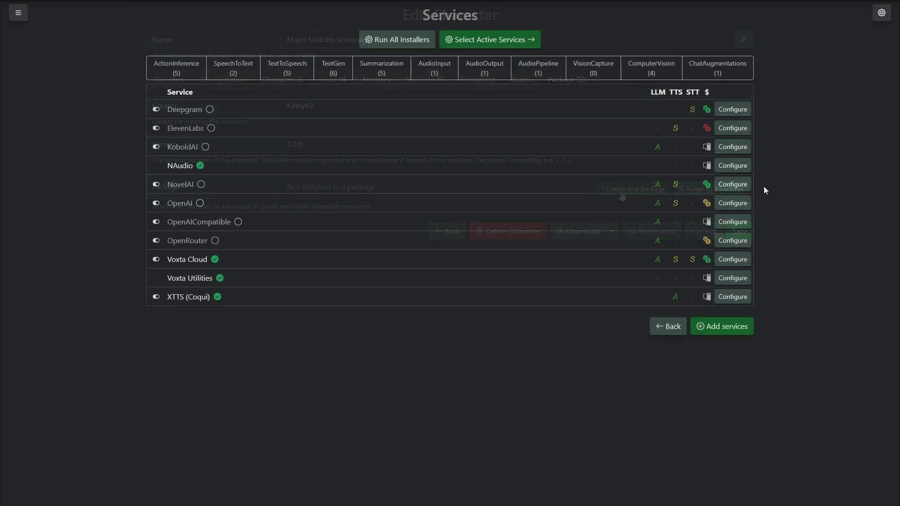
- Open the configuration of the NovelAI service
{"action": "left_click", "coordinate": [731, 187]}
{"action": "left_click", "coordinate": [484, 141]}
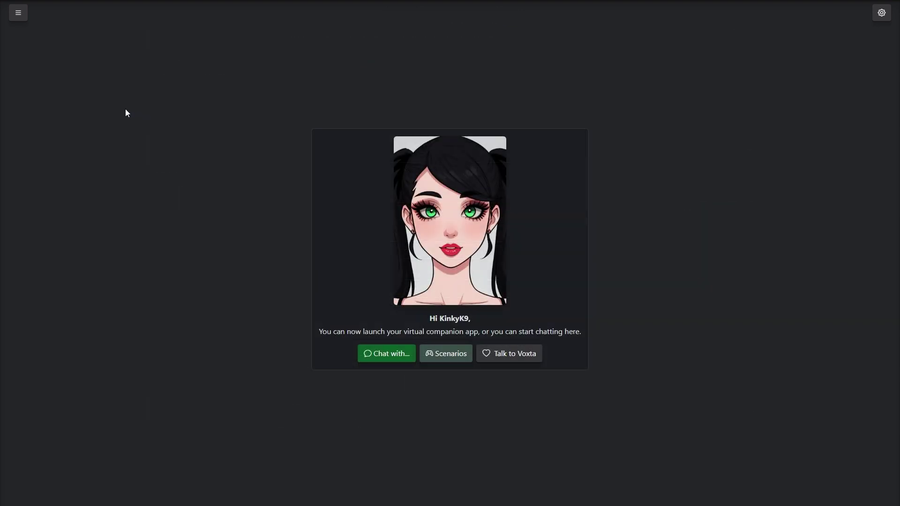
- Open the benchmarks and run the Action Expression Priority (Character Reply) test
{"action": "left_click", "coordinate": [18, 13]}
{"action": "left_click", "coordinate": [40, 307]}
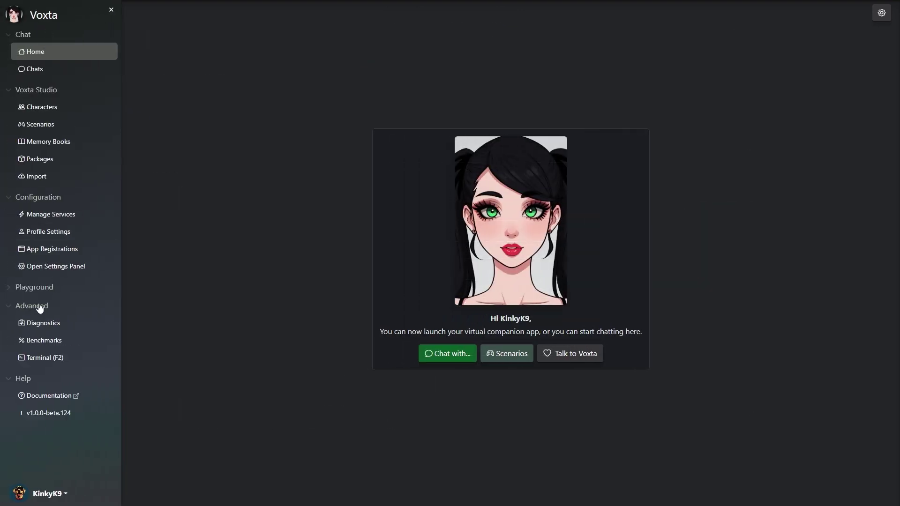
{"action": "left_click", "coordinate": [47, 341]}
{"action": "left_click", "coordinate": [113, 11]}
{"action": "left_click", "coordinate": [464, 108]}
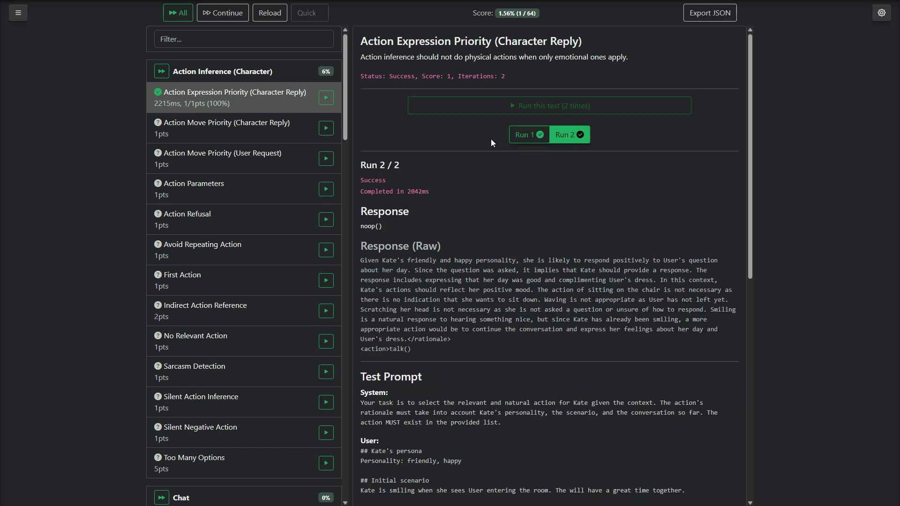
- View the Sarcasm Detection and Action Refusal tests in the benchmark list
{"action": "left_click", "coordinate": [289, 379]}
{"action": "left_click", "coordinate": [255, 218]}
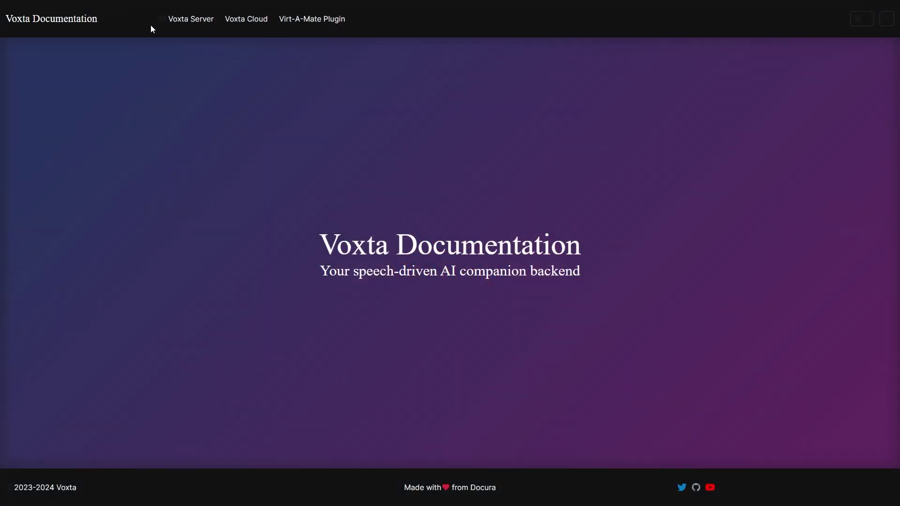
- Open the Scripting page of the Voxta Server documentation and read through it
{"action": "left_click", "coordinate": [186, 26]}
{"action": "scroll", "coordinate": [52, 259], "scroll_direction": "down", "scroll_amount": 7}
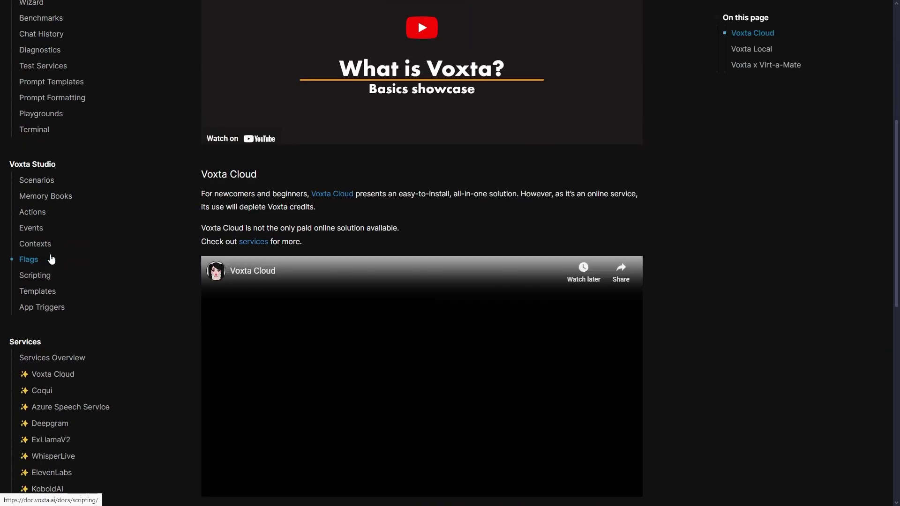
{"action": "left_click", "coordinate": [50, 257]}
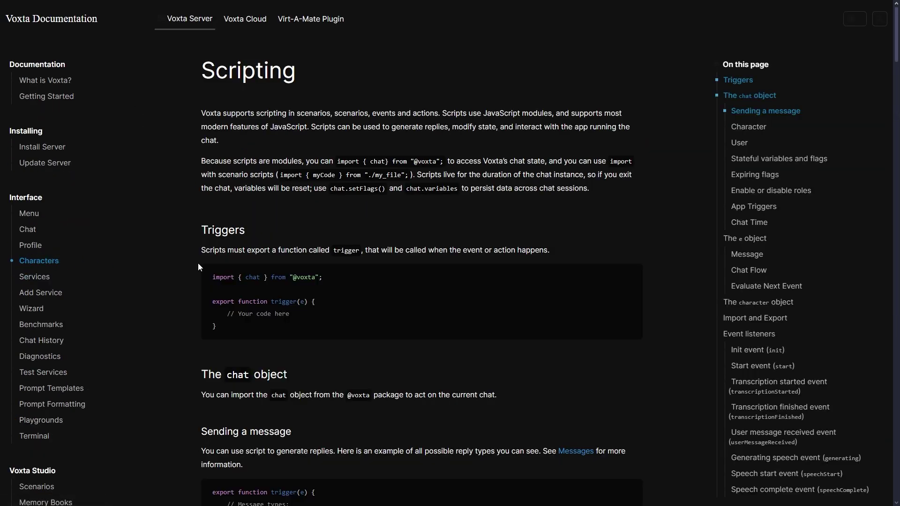
{"action": "middle_click", "coordinate": [688, 196]}
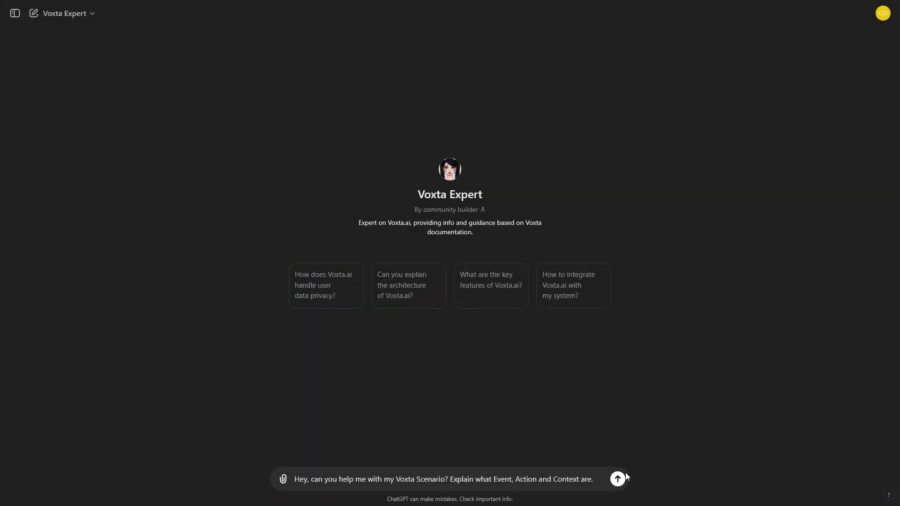
- In ChatGPT, send Voxta Expert the request for scenario help explaining what Event, Action and Context are
{"action": "left_click", "coordinate": [622, 479]}
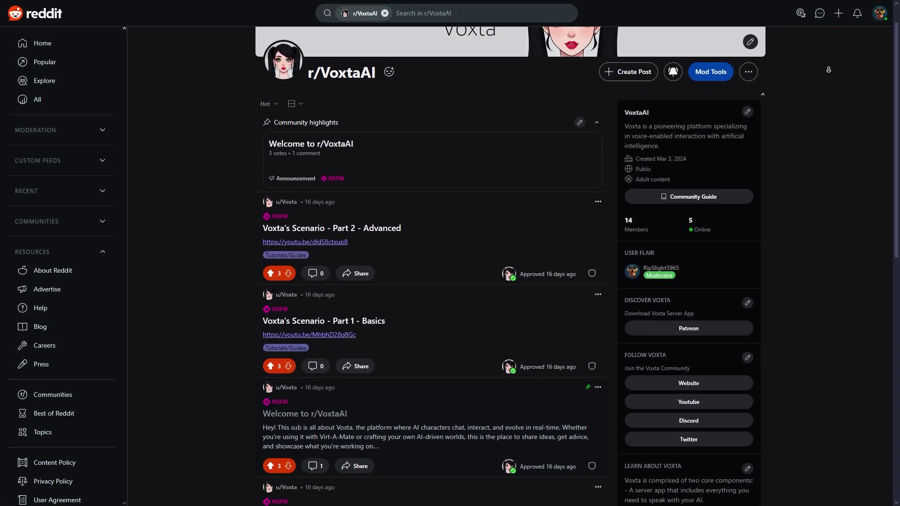
- Browse the community posts of the r/VoxtaAI subreddit on Reddit
{"action": "scroll", "coordinate": [829, 69], "scroll_direction": "down", "scroll_amount": 2}
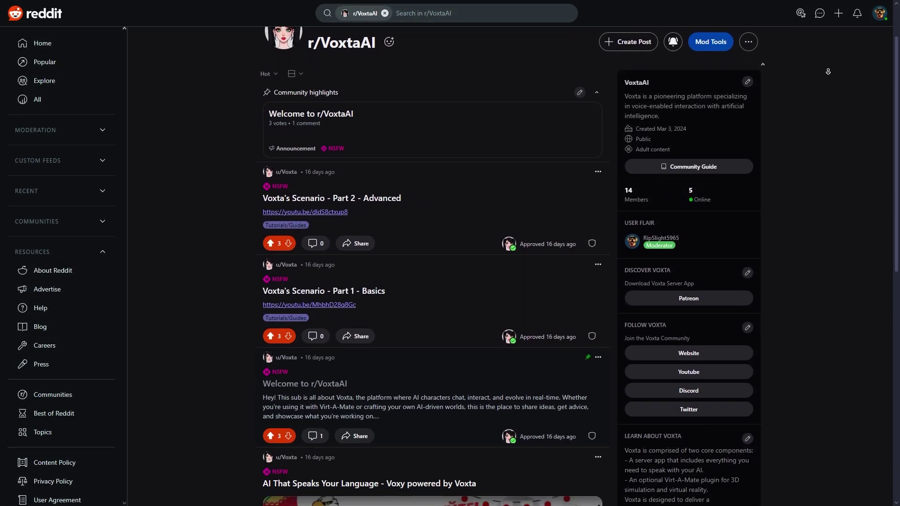
{"action": "scroll", "coordinate": [828, 71], "scroll_direction": "down", "scroll_amount": 2}
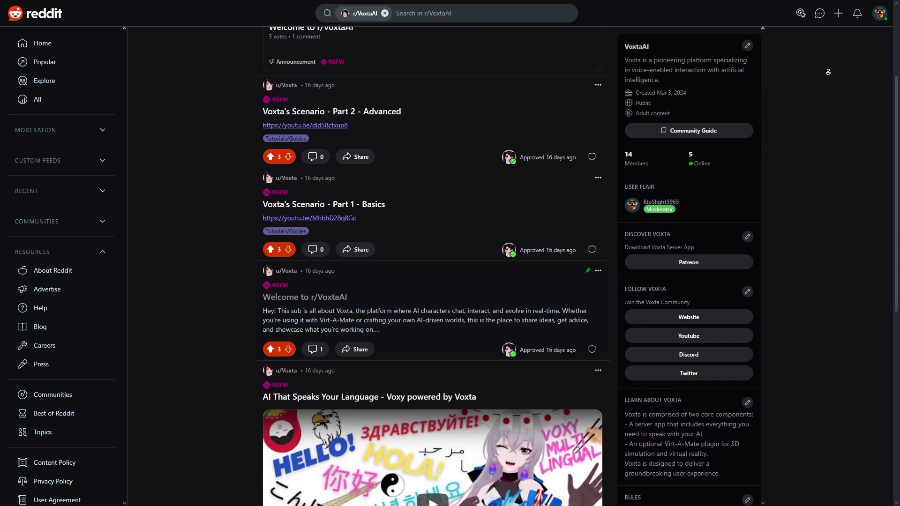
{"action": "scroll", "coordinate": [828, 71], "scroll_direction": "down", "scroll_amount": 2}
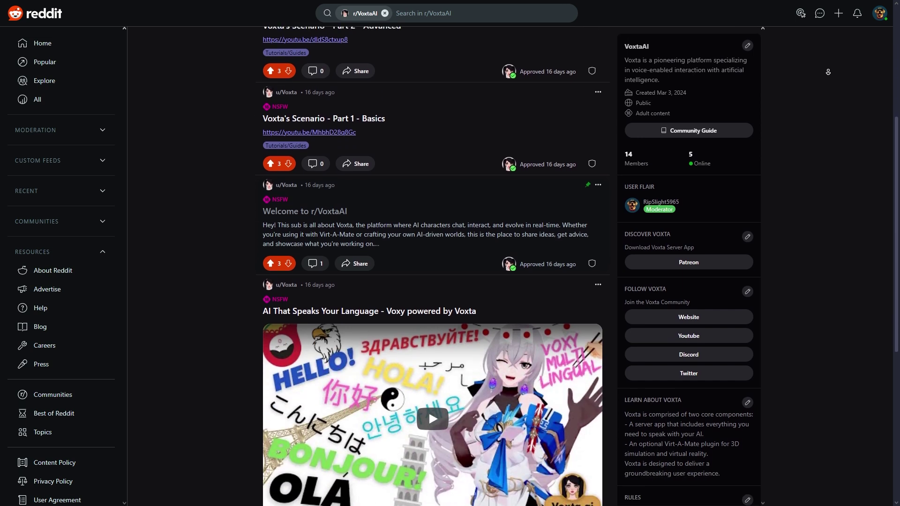
{"action": "scroll", "coordinate": [828, 72], "scroll_direction": "down", "scroll_amount": 1}
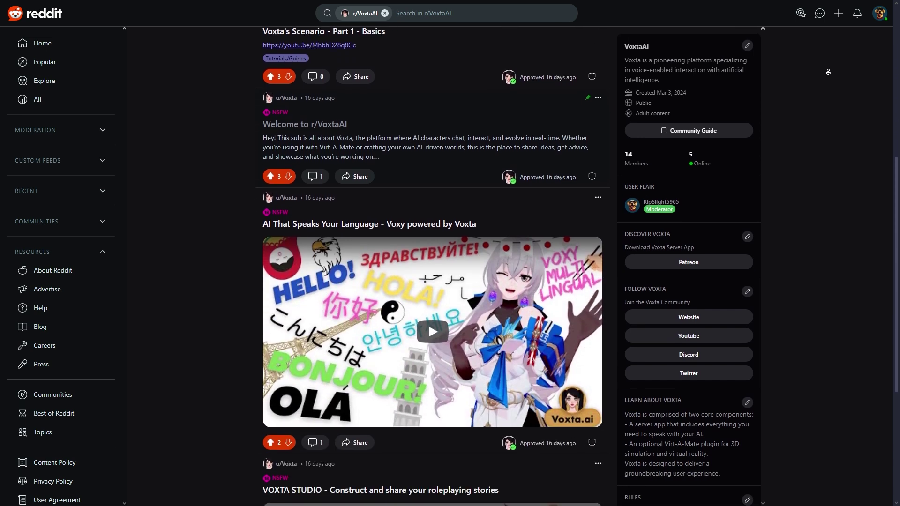